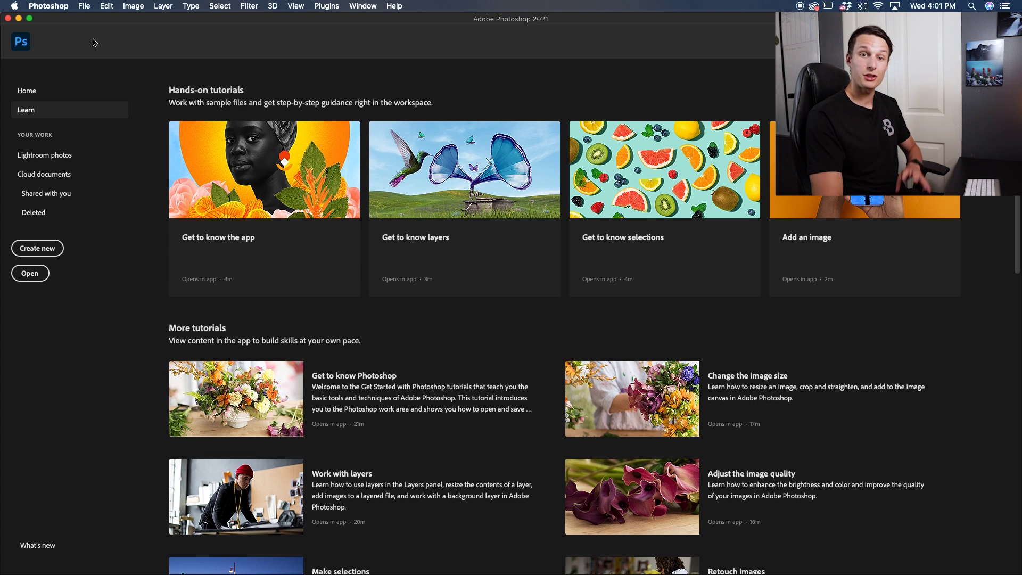
- Load the six CR3 burst frames from the sequence Shot PS folder as layers in a new document
{"action": "left_click", "coordinate": [86, 7]}
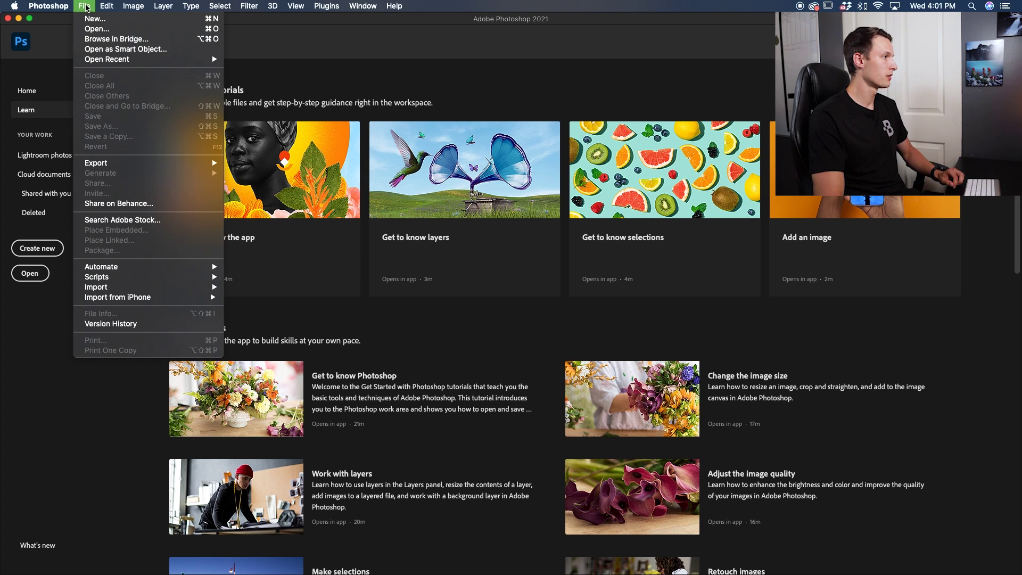
{"action": "mouse_move", "coordinate": [155, 278]}
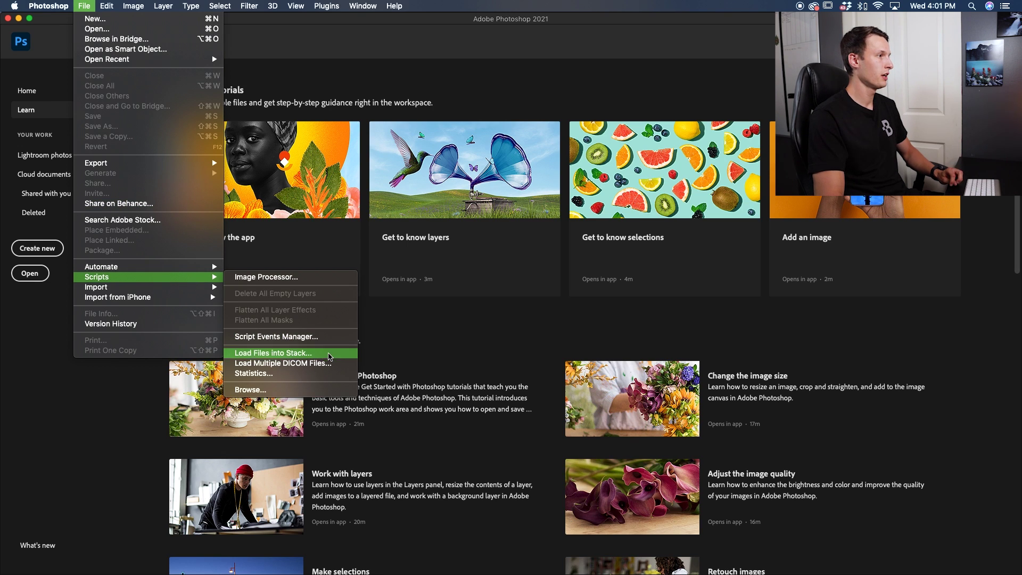
{"action": "left_click", "coordinate": [316, 354]}
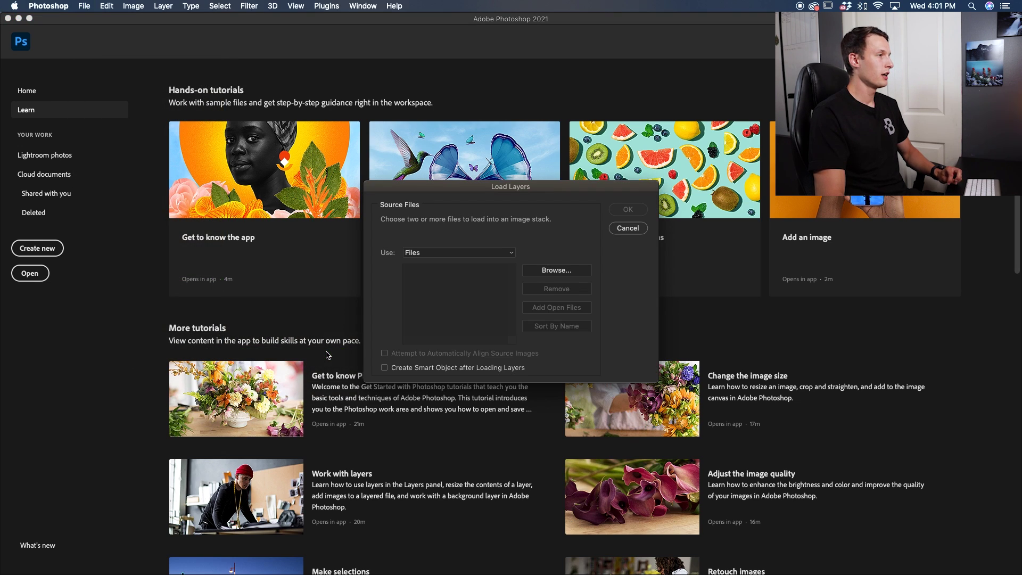
{"action": "left_click", "coordinate": [547, 272]}
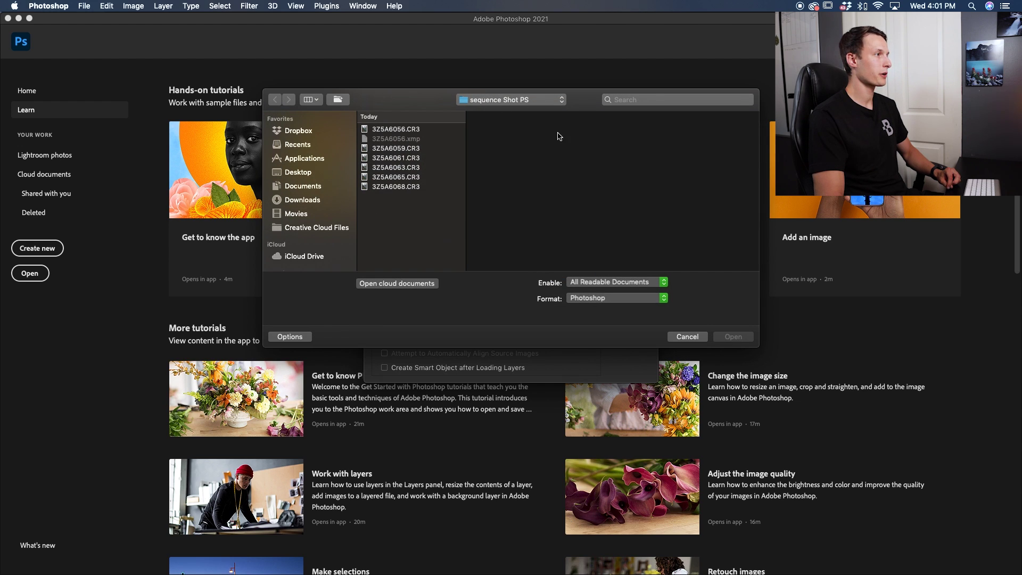
{"action": "left_click", "coordinate": [386, 129]}
{"action": "left_click", "coordinate": [413, 188], "text": "shift"}
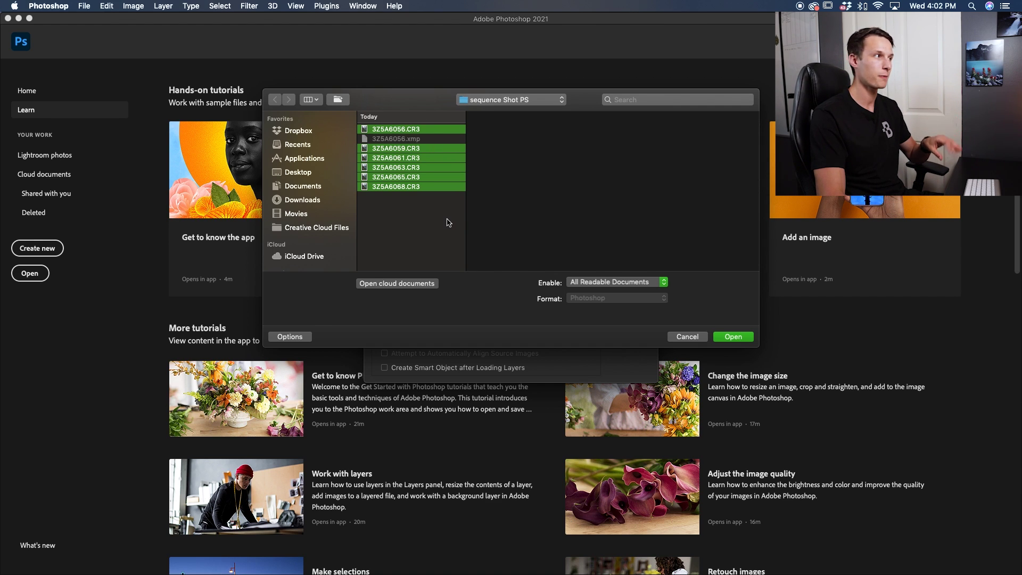
{"action": "left_click", "coordinate": [733, 337]}
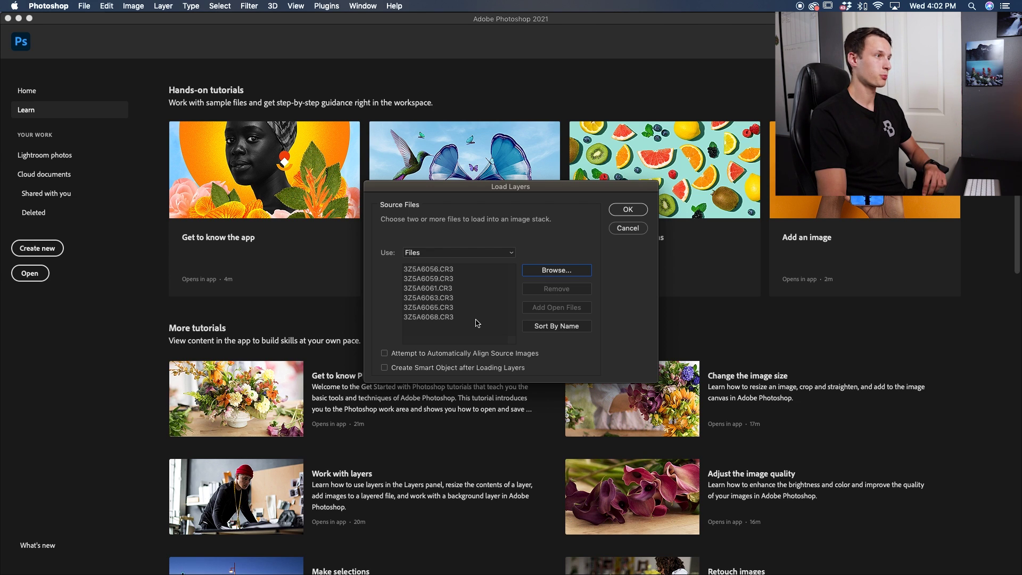
{"action": "left_click", "coordinate": [632, 214]}
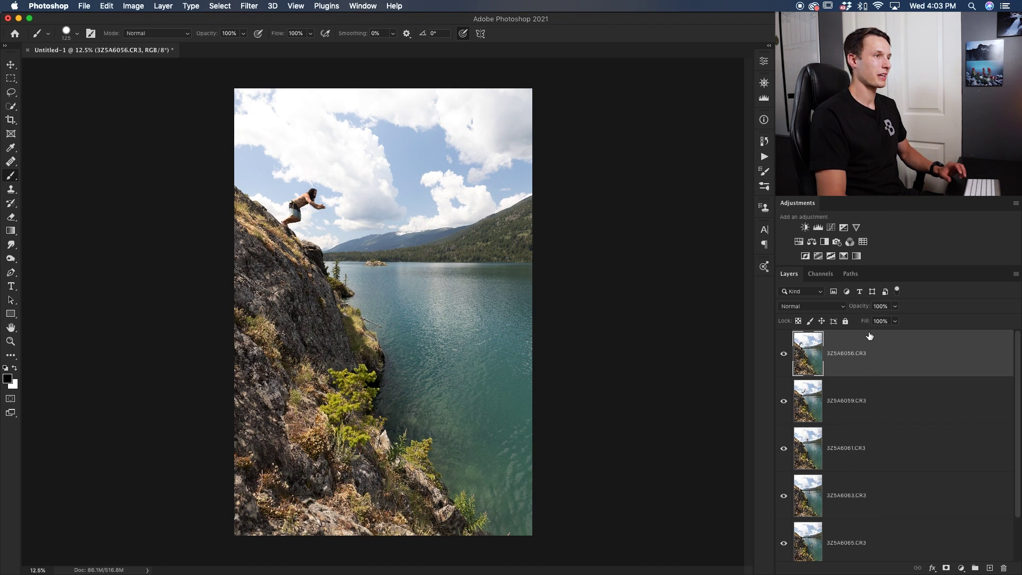
- Review the stacked frame layers, with 3Z5A6056.CR3 on top, and begin renaming the top layer
{"action": "scroll", "coordinate": [874, 382], "scroll_direction": "down", "scroll_amount": 2}
{"action": "scroll", "coordinate": [874, 382], "scroll_direction": "up", "scroll_amount": 2}
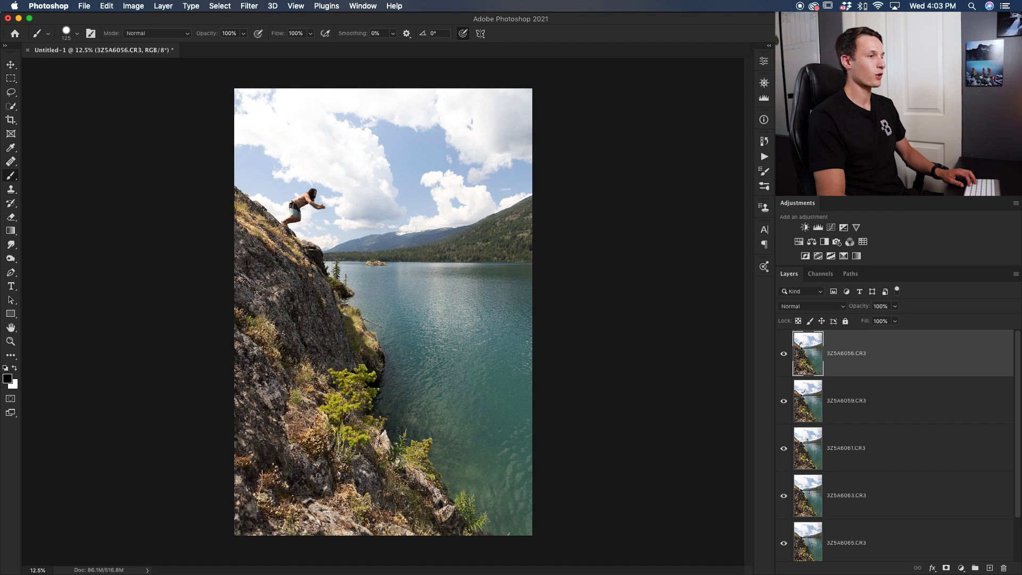
{"action": "double_click", "coordinate": [858, 355]}
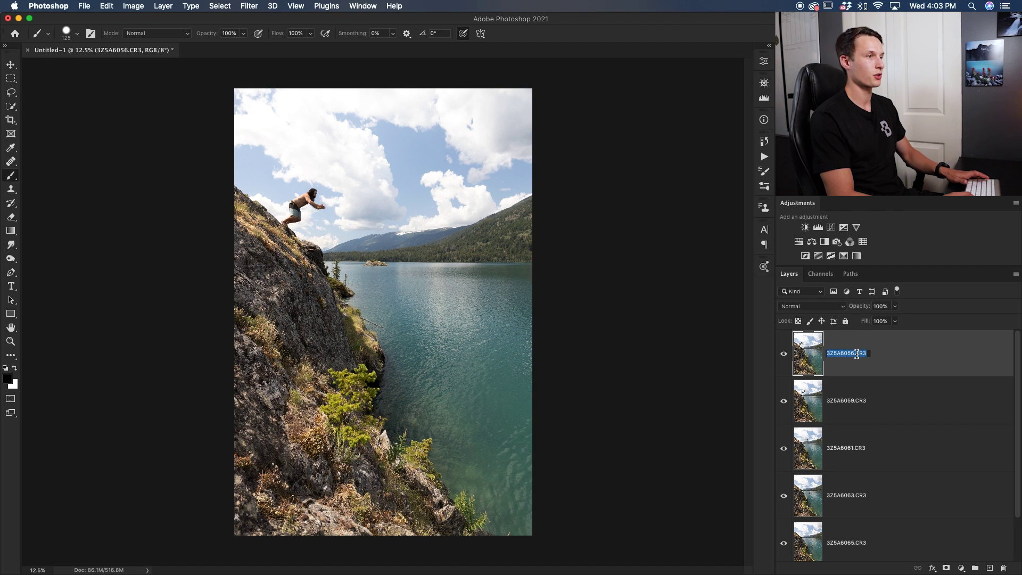
- Rename the top three frame layers 1, 2 and 3
{"action": "key", "text": "Return"}
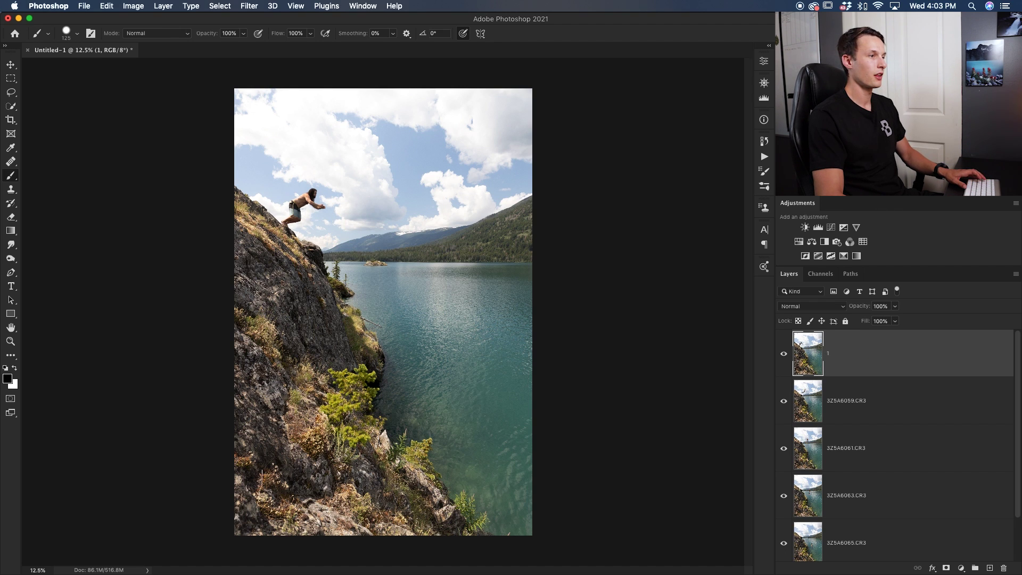
{"action": "left_click", "coordinate": [784, 355]}
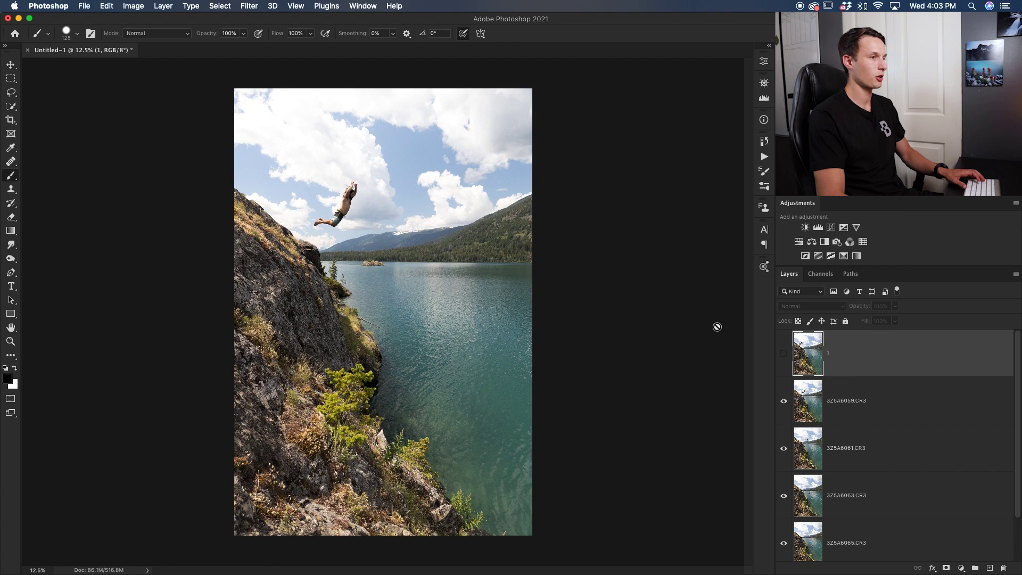
{"action": "double_click", "coordinate": [858, 400]}
{"action": "type", "text": "2"}
{"action": "key", "text": "Return"}
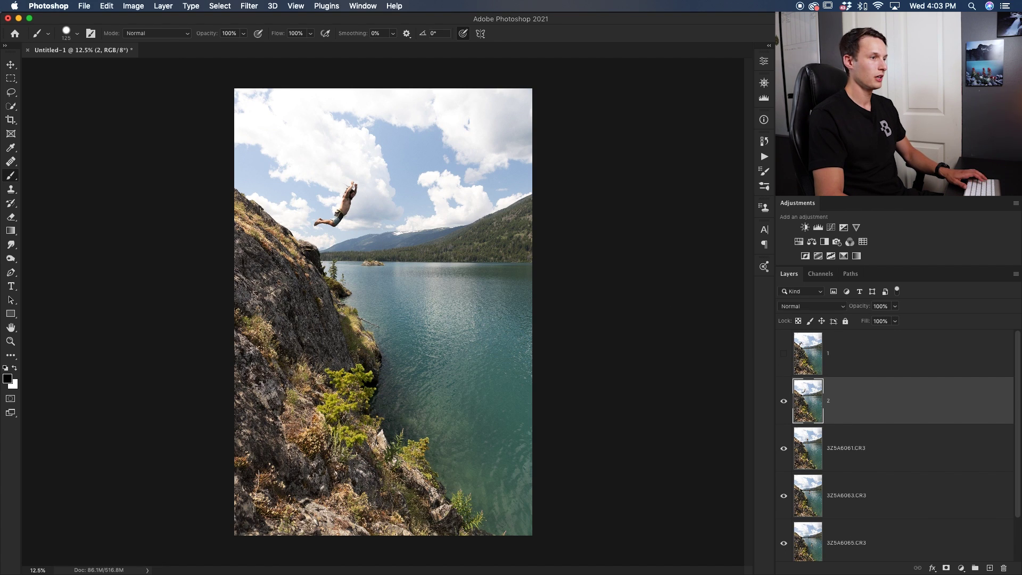
{"action": "double_click", "coordinate": [847, 448]}
{"action": "type", "text": "3"}
{"action": "key", "text": "Return"}
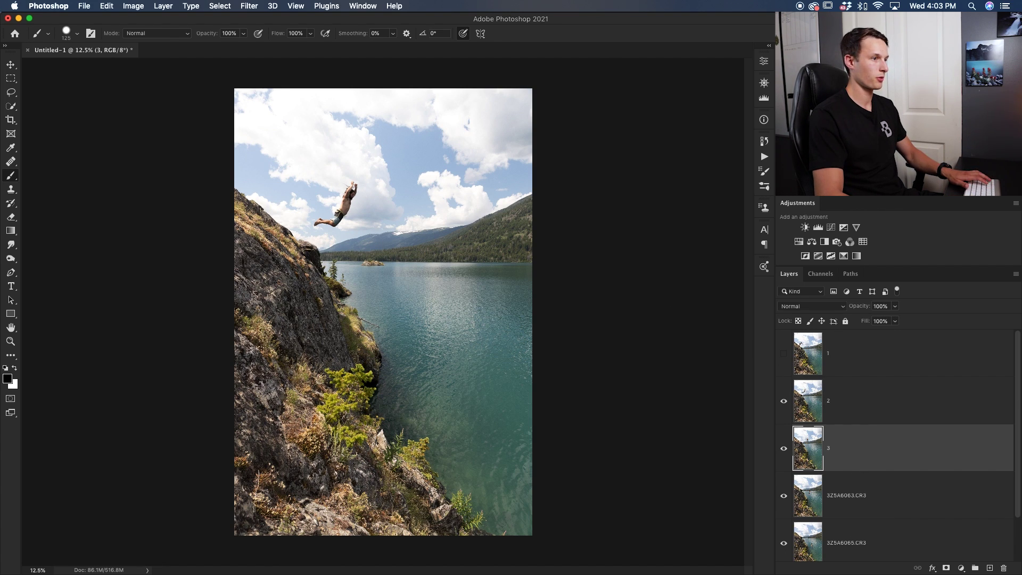
- Rename the remaining frame layers 4, 5 and 6
{"action": "scroll", "coordinate": [859, 431], "scroll_direction": "down", "scroll_amount": 1}
{"action": "double_click", "coordinate": [846, 441]}
{"action": "type", "text": "4"}
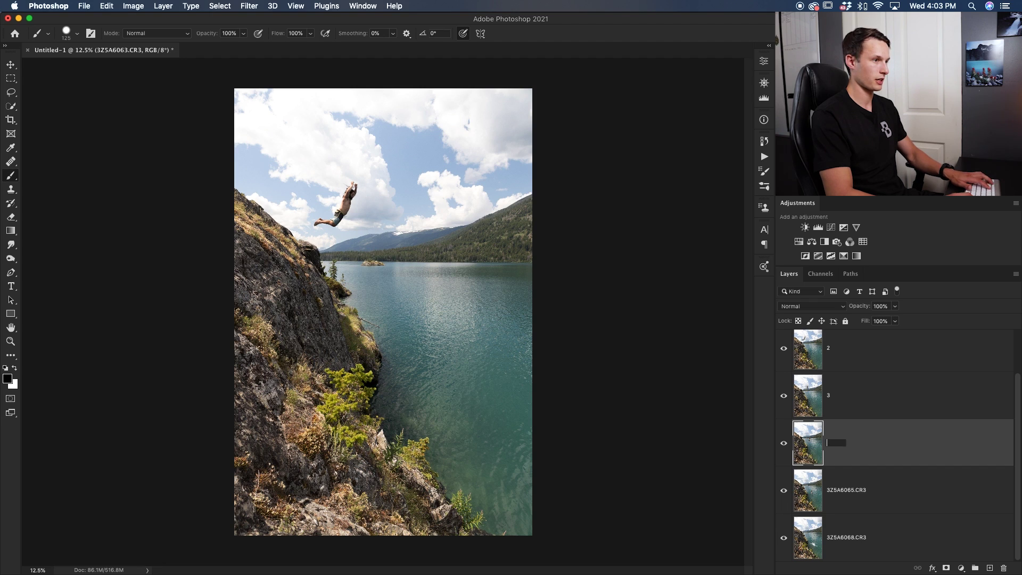
{"action": "key", "text": "Tab"}
{"action": "type", "text": "5"}
{"action": "key", "text": "Tab"}
{"action": "type", "text": "6"}
{"action": "key", "text": "Return"}
- Show layer 1 again, then display only layer 6 with the other frames hidden
{"action": "scroll", "coordinate": [782, 356], "scroll_direction": "up", "scroll_amount": 3}
{"action": "left_click", "coordinate": [783, 355]}
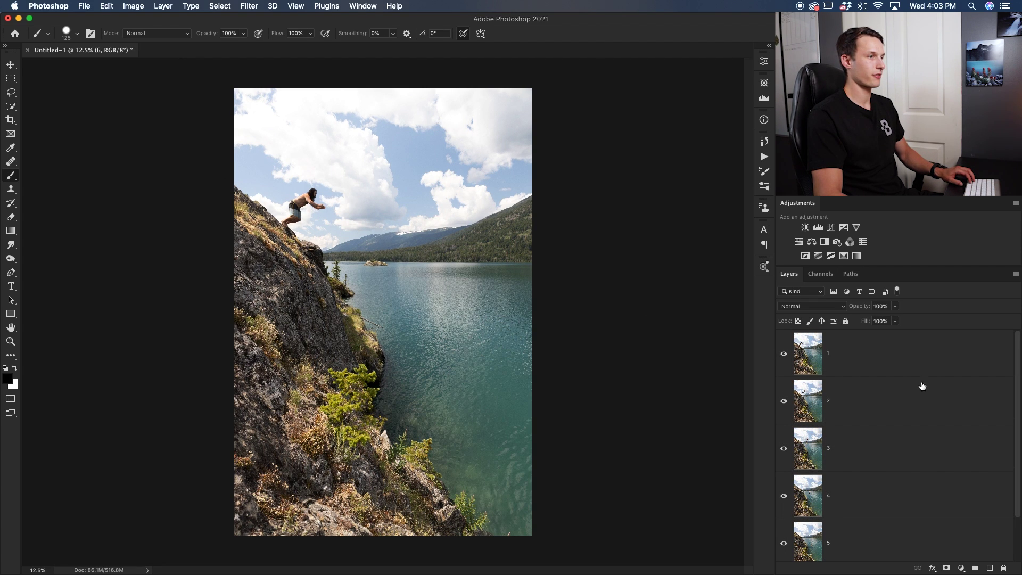
{"action": "scroll", "coordinate": [891, 478], "scroll_direction": "down", "scroll_amount": 1}
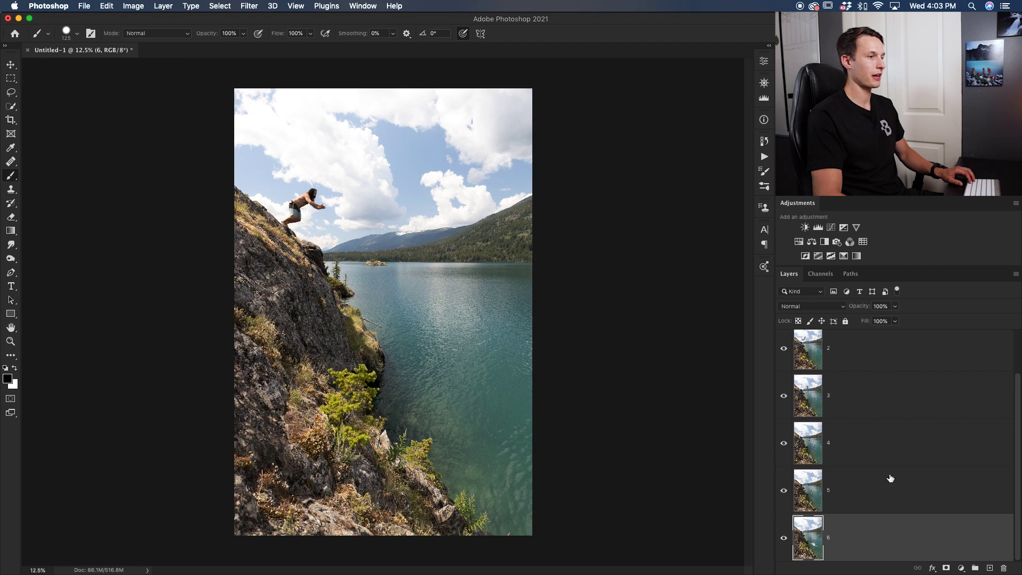
{"action": "left_click", "coordinate": [784, 538], "text": "alt"}
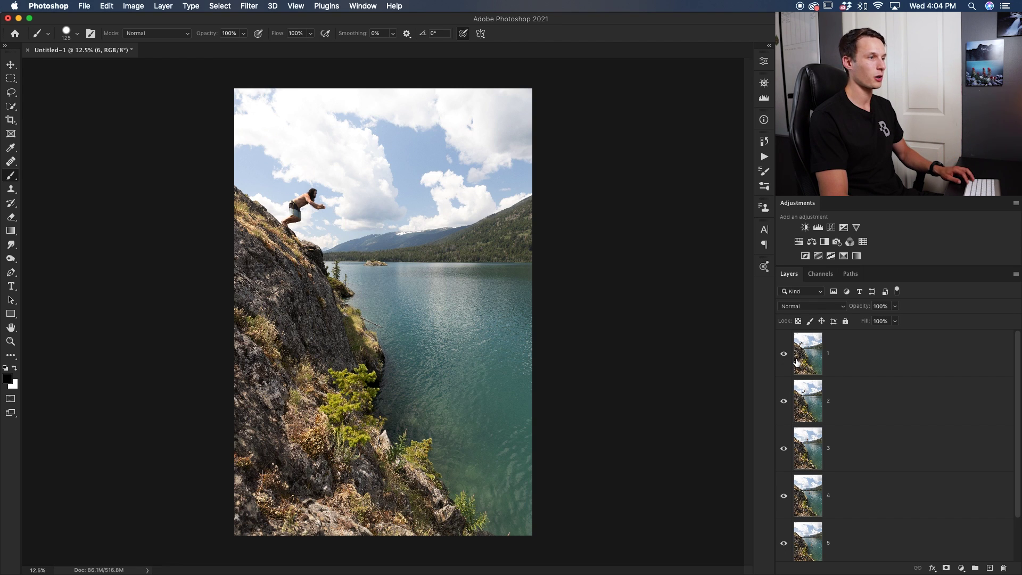
{"action": "left_click", "coordinate": [784, 404], "text": "alt"}
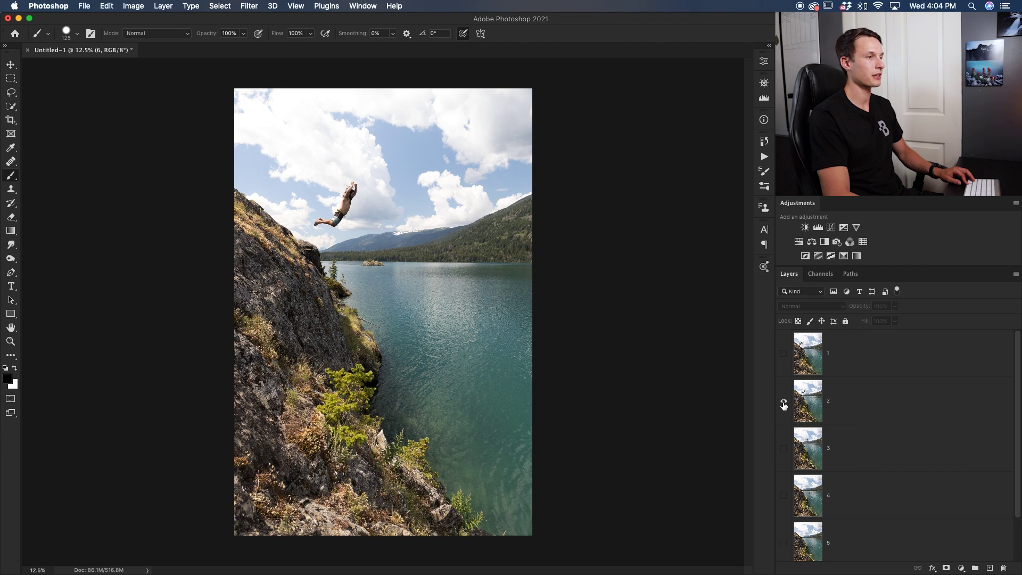
{"action": "left_click", "coordinate": [784, 404], "text": "alt"}
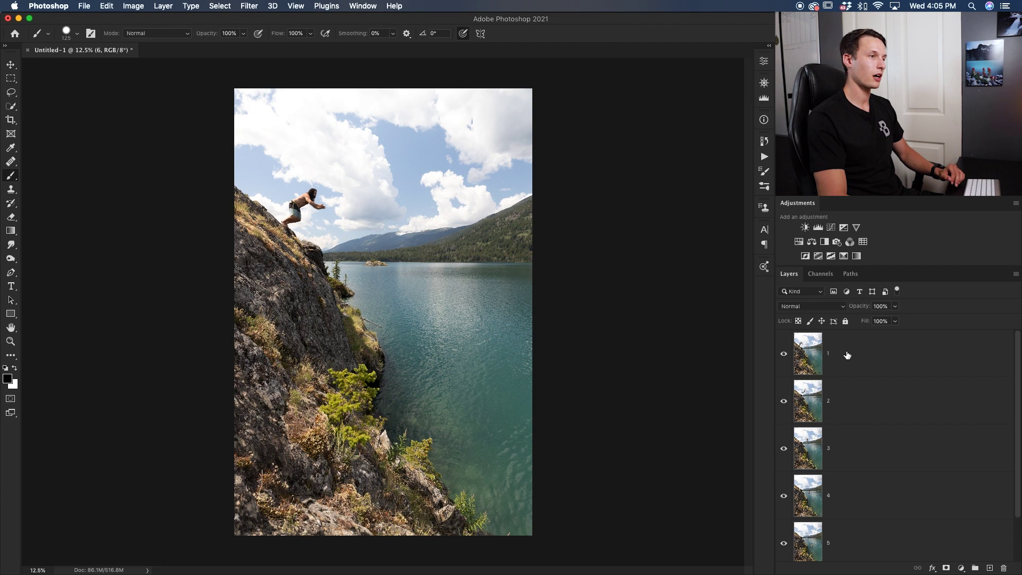
{"action": "left_click_drag", "start_coordinate": [849, 353], "coordinate": [852, 559]}
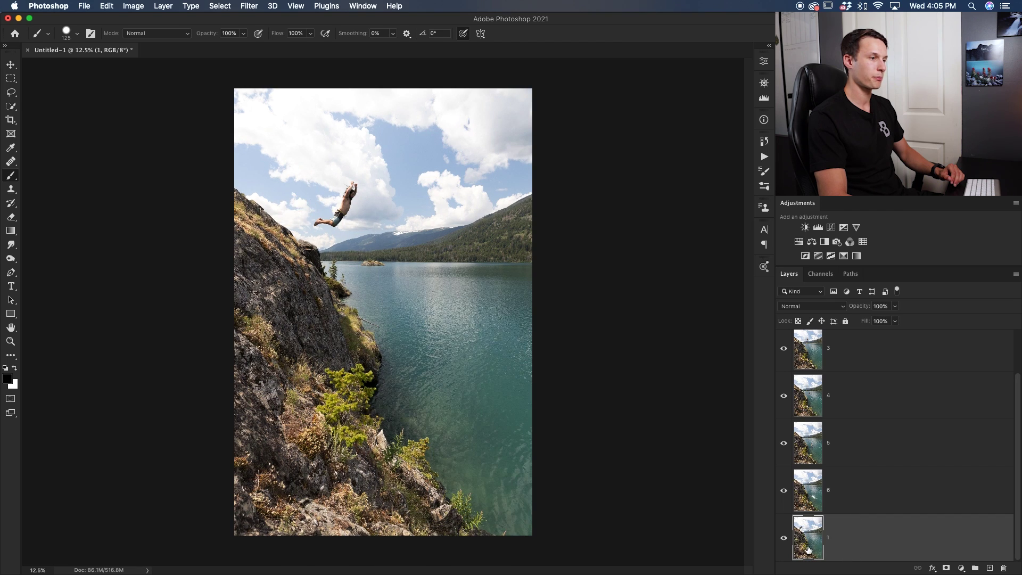
- Drag layers 2, 3, 4 and 5 down so the stack runs 6 at top to 1 at bottom
{"action": "scroll", "coordinate": [864, 455], "scroll_direction": "up", "scroll_amount": 2}
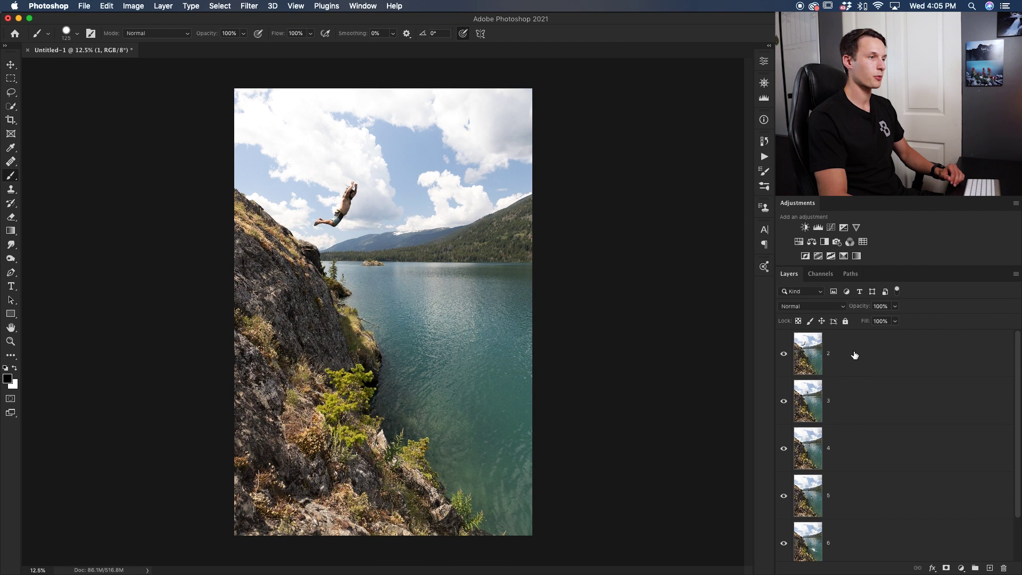
{"action": "left_click_drag", "start_coordinate": [855, 354], "coordinate": [857, 527]}
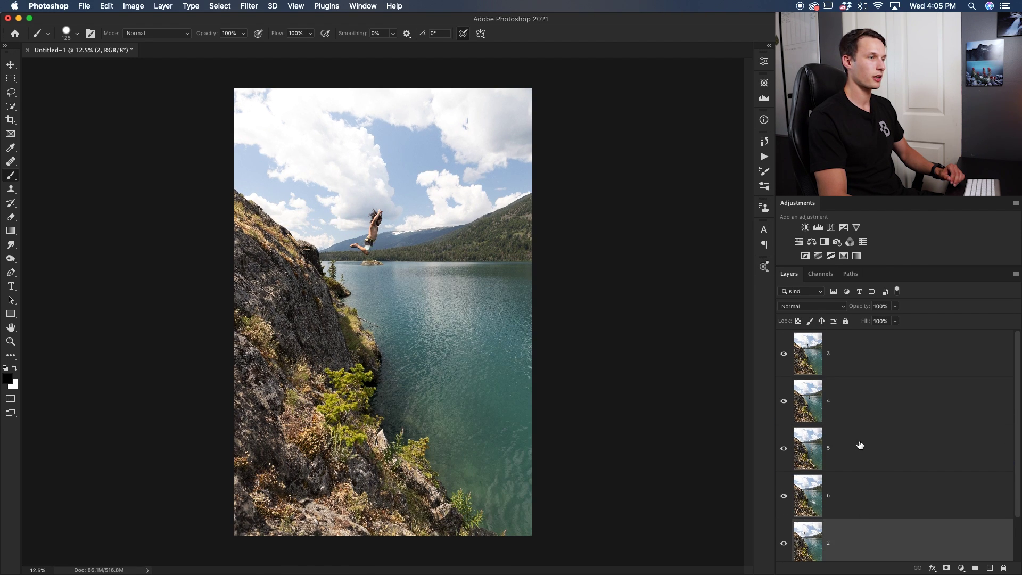
{"action": "left_click_drag", "start_coordinate": [856, 356], "coordinate": [853, 470]}
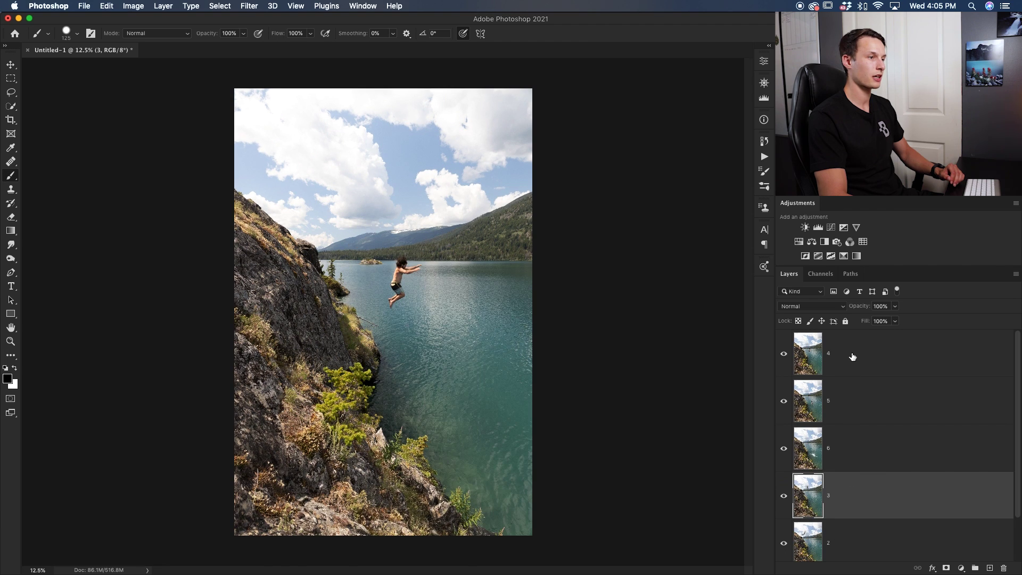
{"action": "left_click_drag", "start_coordinate": [852, 356], "coordinate": [856, 423]}
{"action": "left_click_drag", "start_coordinate": [861, 357], "coordinate": [854, 422]}
{"action": "scroll", "coordinate": [857, 425], "scroll_direction": "down", "scroll_amount": 1}
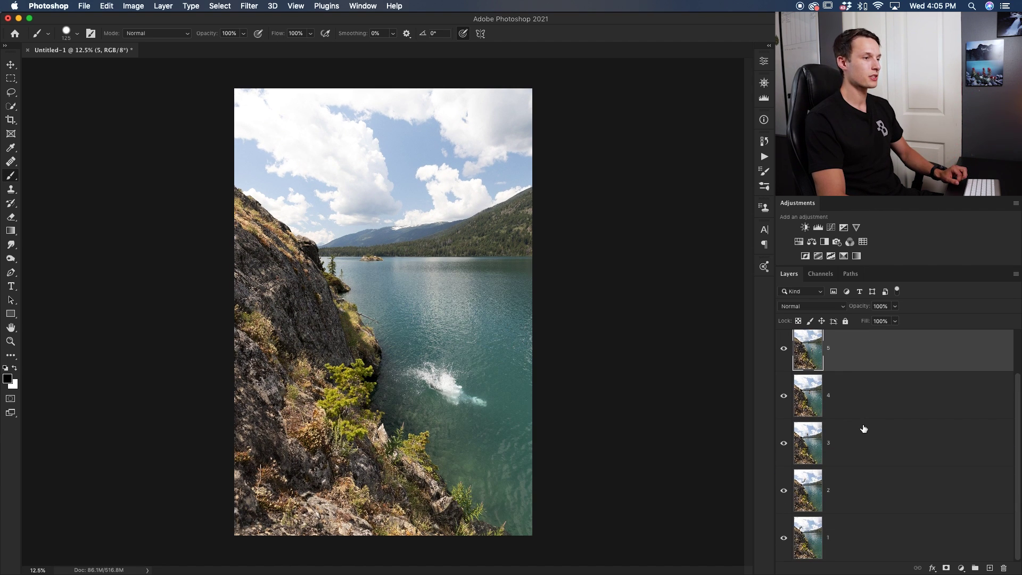
{"action": "scroll", "coordinate": [851, 428], "scroll_direction": "up", "scroll_amount": 1}
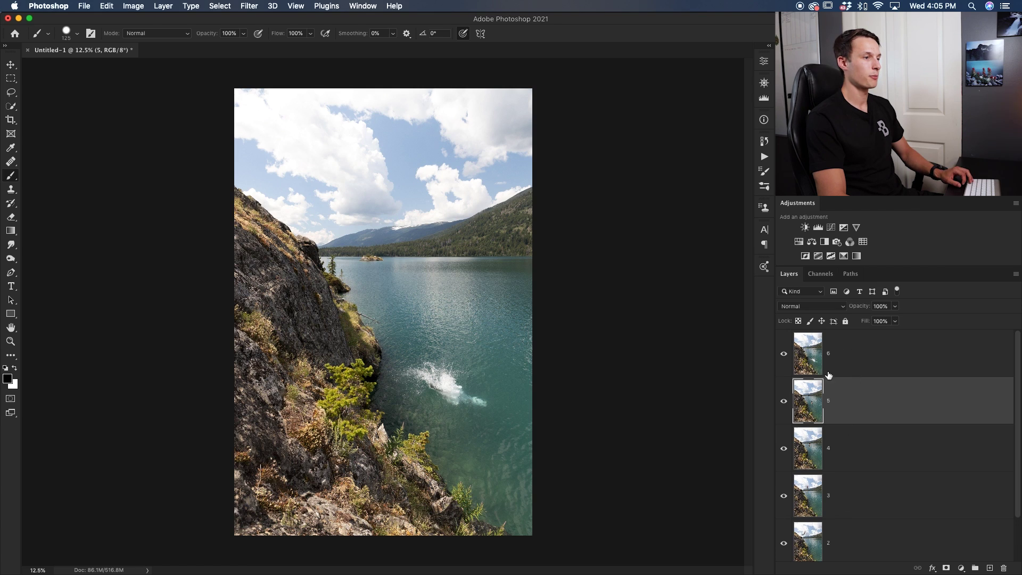
{"action": "scroll", "coordinate": [794, 382], "scroll_direction": "down", "scroll_amount": 1}
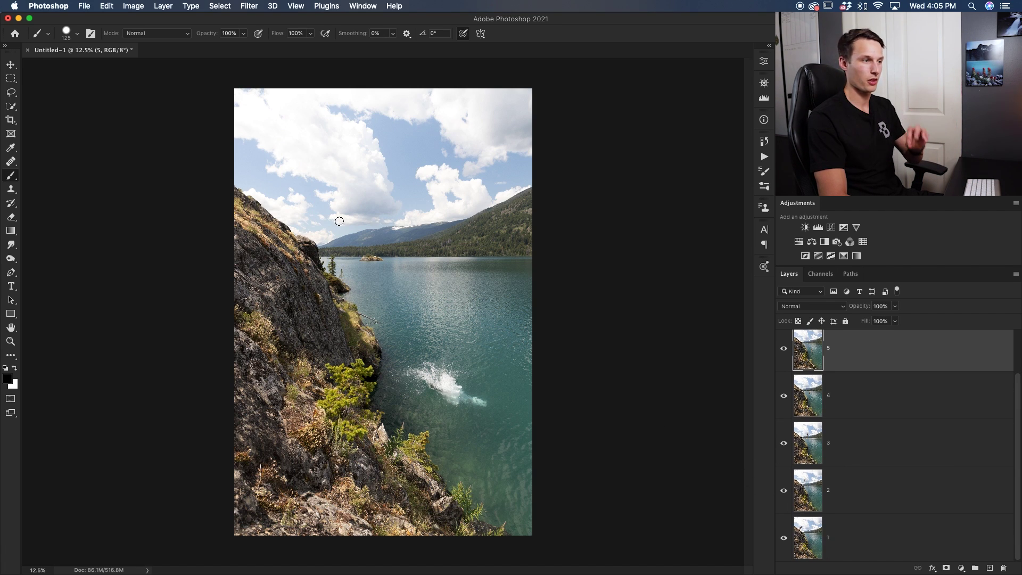
{"action": "scroll", "coordinate": [785, 449], "scroll_direction": "up", "scroll_amount": 1}
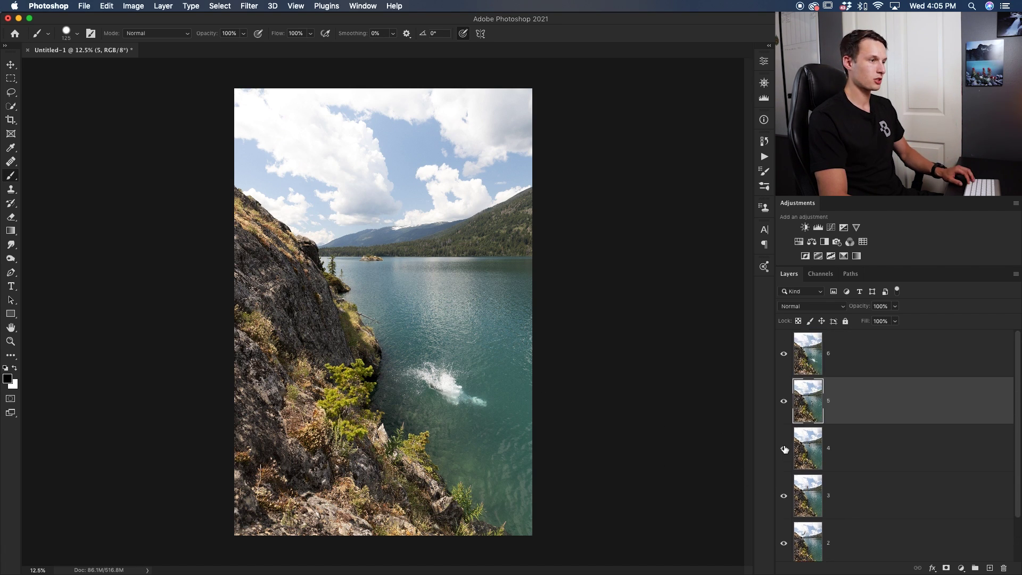
- Hide layer 6, add a white layer mask to layer 2, and pick the Soft Round brush
{"action": "left_click", "coordinate": [786, 358]}
{"action": "scroll", "coordinate": [786, 396], "scroll_direction": "down", "scroll_amount": 1}
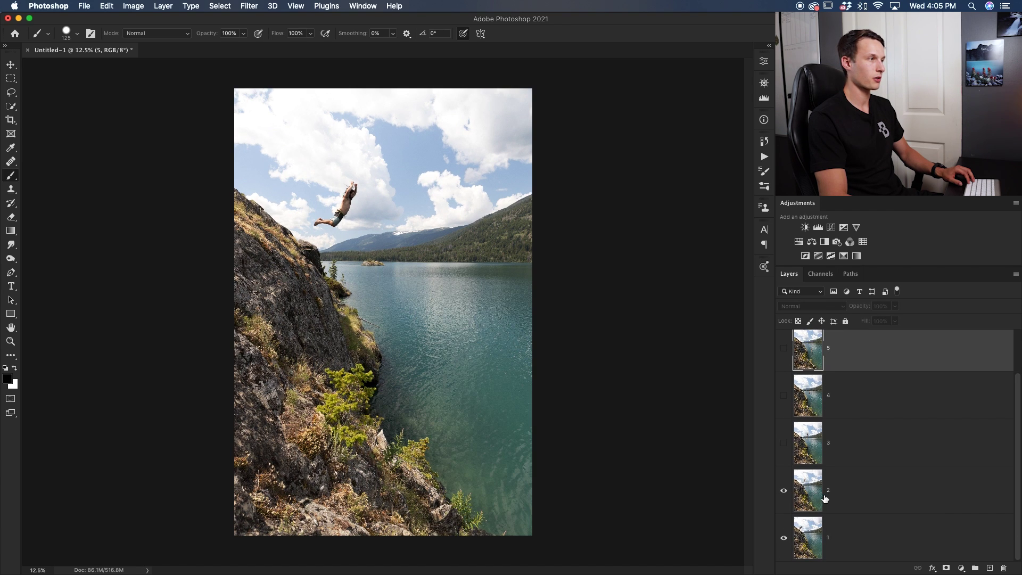
{"action": "left_click", "coordinate": [880, 499]}
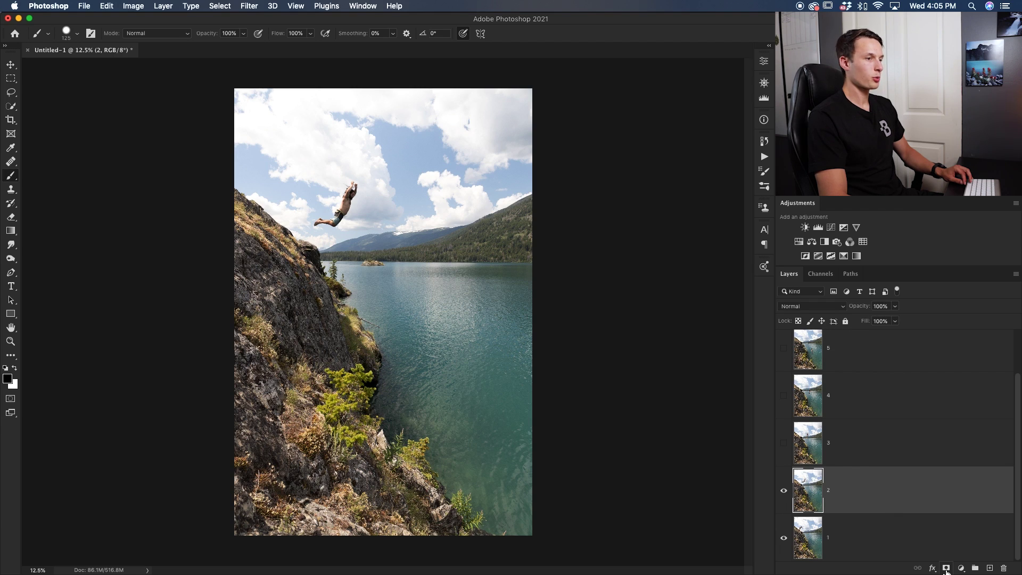
{"action": "left_click", "coordinate": [946, 569]}
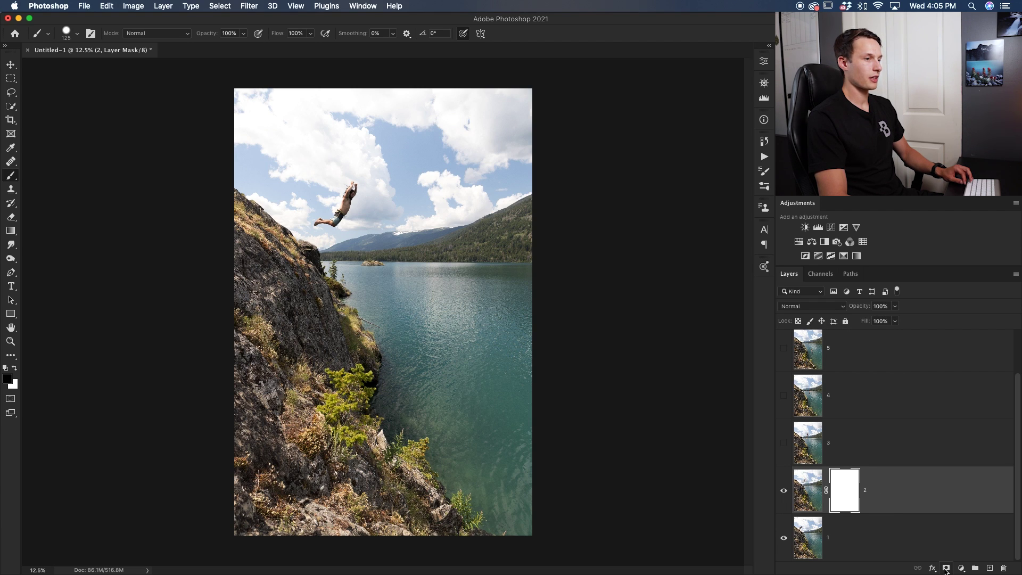
{"action": "left_click", "coordinate": [77, 37]}
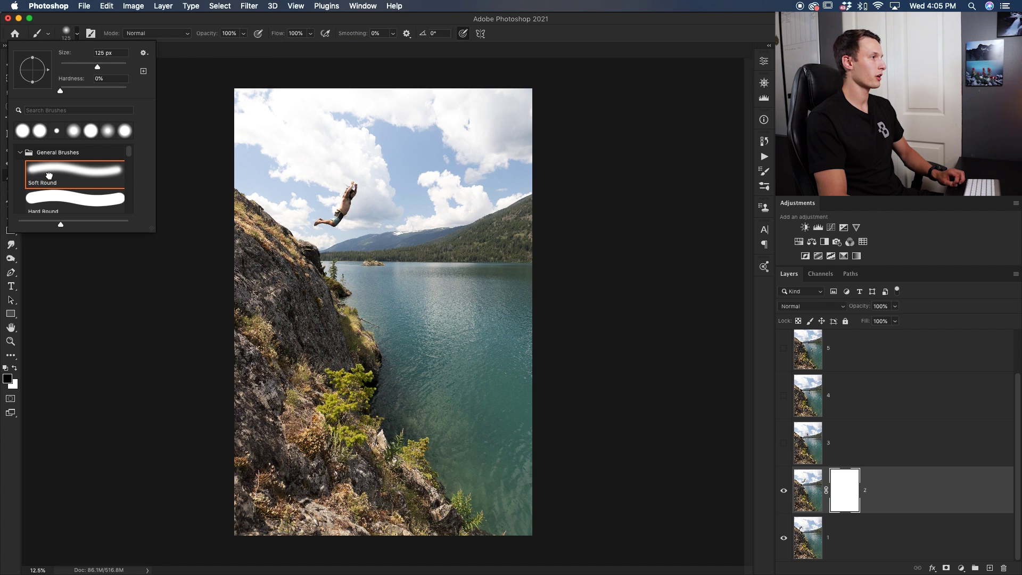
{"action": "left_click", "coordinate": [202, 174]}
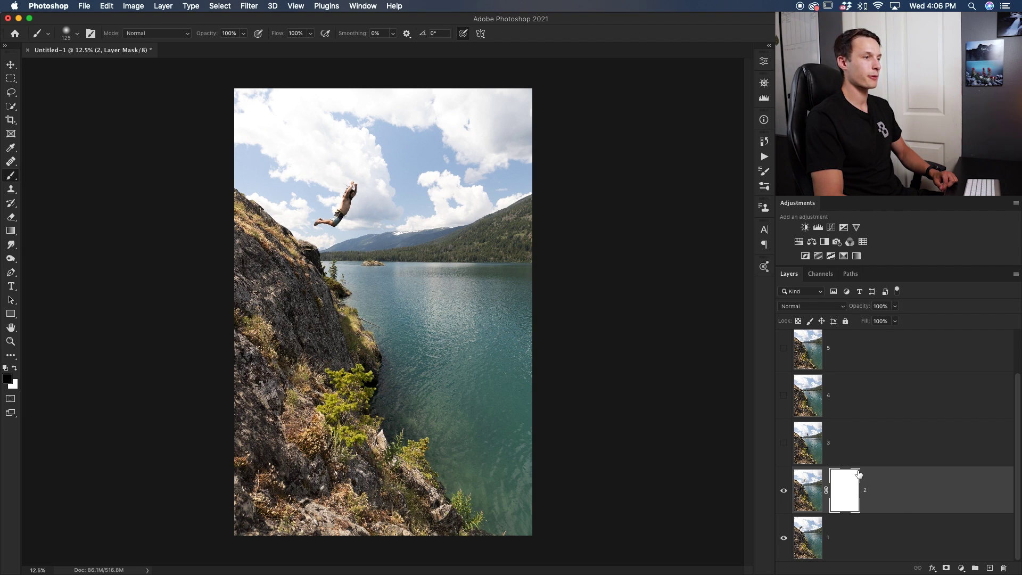
- Zoom in on the jumper, enlarge the brush to 150 px, and paint him out on layer 2's mask
{"action": "key", "text": "super+plus"}
{"action": "key", "text": "super+plus"}
{"action": "key", "text": "super+plus"}
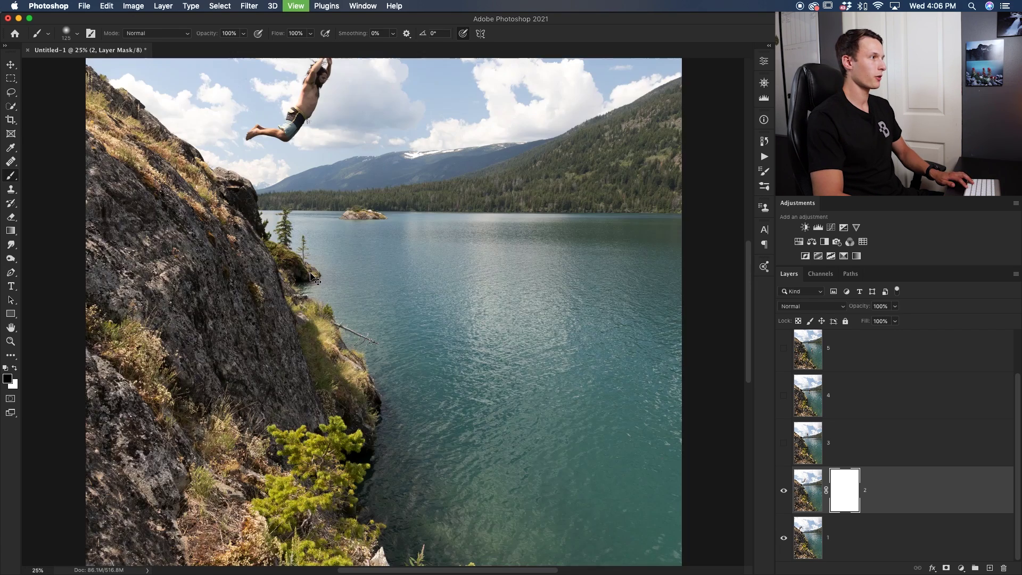
{"action": "left_click_drag", "start_coordinate": [296, 170], "coordinate": [337, 302]}
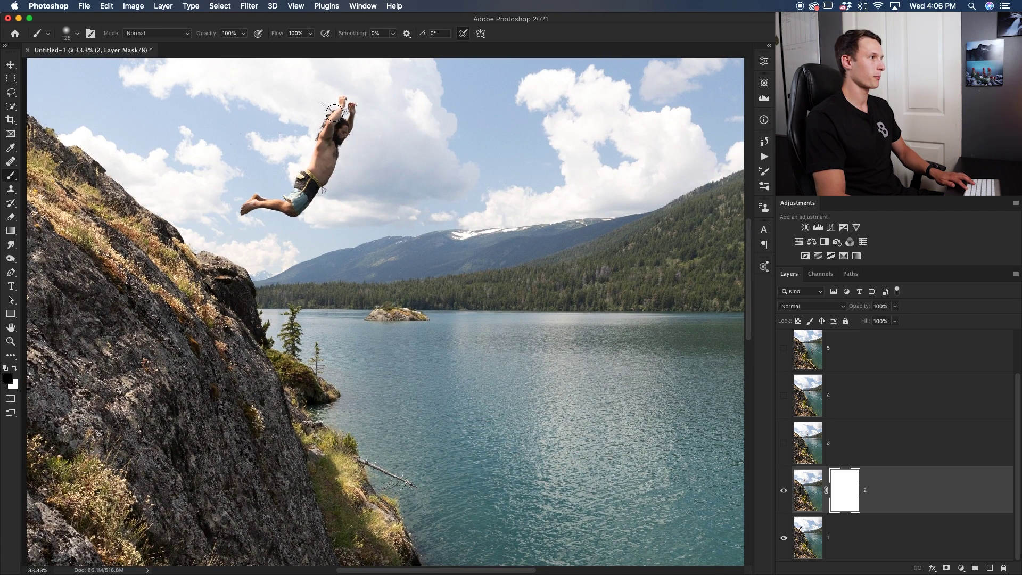
{"action": "key", "text": "bracketright"}
{"action": "left_click_drag", "start_coordinate": [347, 235], "coordinate": [335, 297]}
{"action": "mouse_move", "coordinate": [236, 272]}
{"action": "left_mouse_down"}
{"action": "mouse_move", "coordinate": [248, 261]}
{"action": "mouse_move", "coordinate": [287, 266]}
{"action": "mouse_move", "coordinate": [299, 240]}
{"action": "mouse_move", "coordinate": [307, 248]}
{"action": "mouse_move", "coordinate": [341, 175]}
{"action": "mouse_move", "coordinate": [335, 198]}
{"action": "mouse_move", "coordinate": [324, 164]}
{"action": "mouse_move", "coordinate": [303, 230]}
{"action": "mouse_move", "coordinate": [290, 230]}
{"action": "mouse_move", "coordinate": [315, 172]}
{"action": "left_mouse_up"}
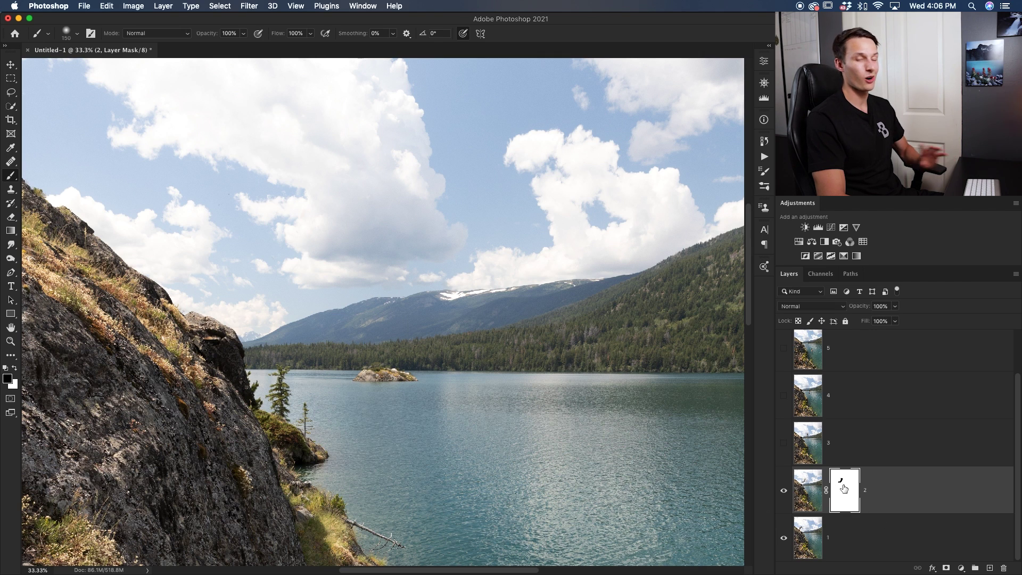
{"action": "scroll", "coordinate": [844, 480], "scroll_direction": "up", "scroll_amount": 1}
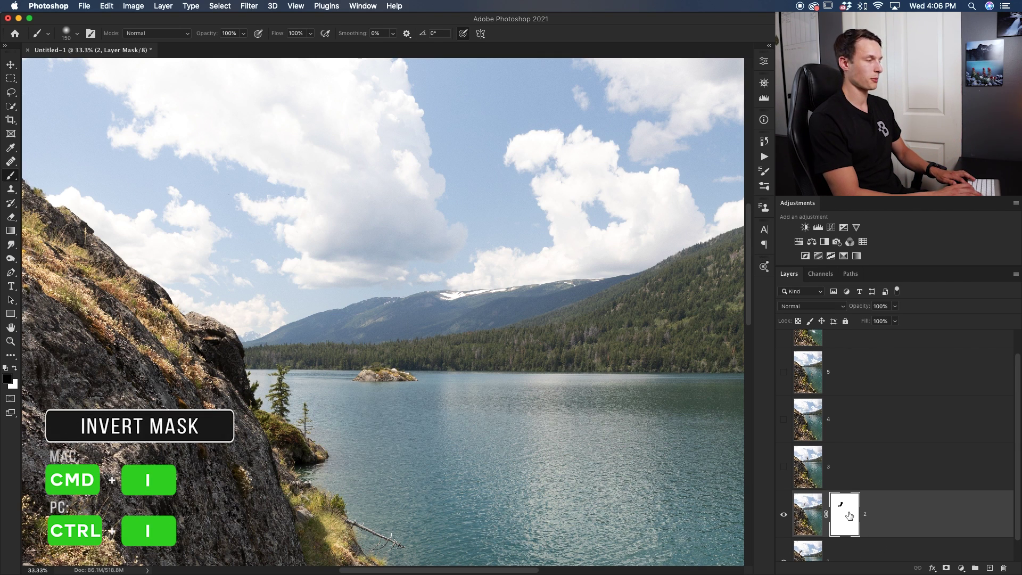
- Invert layer 2's mask to reveal only its jumper, then show and select layer 3
{"action": "key", "text": "super+i"}
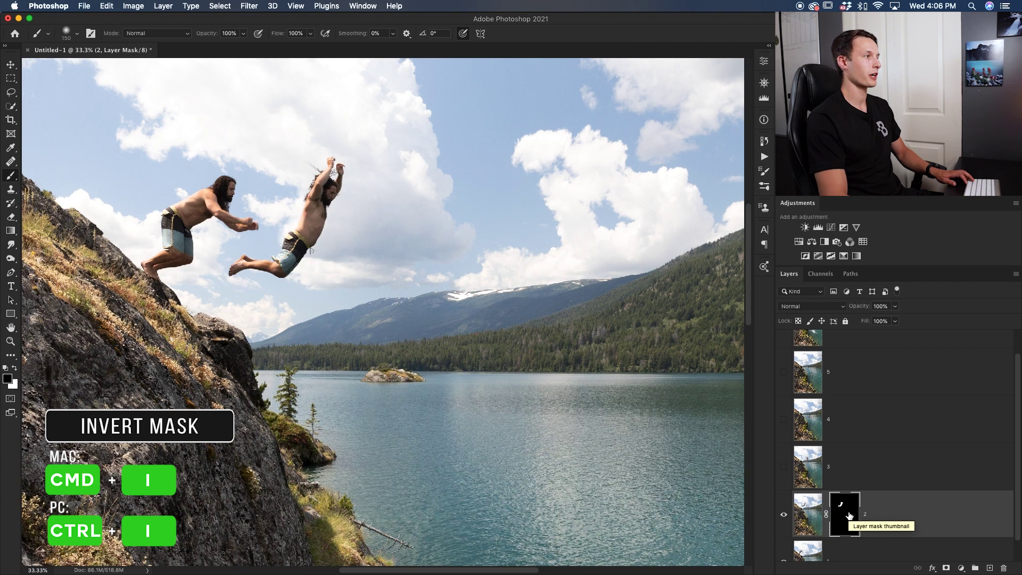
{"action": "left_click", "coordinate": [784, 469]}
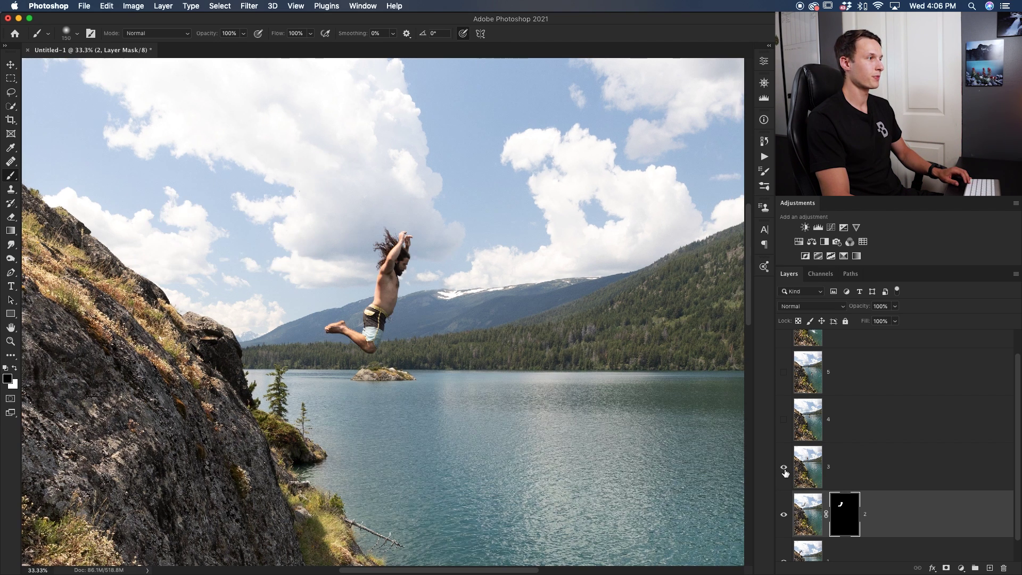
{"action": "left_click", "coordinate": [858, 482]}
- Add a mask to layer 3, paint out its jumper, and invert the mask to reveal only him
{"action": "left_click", "coordinate": [948, 568]}
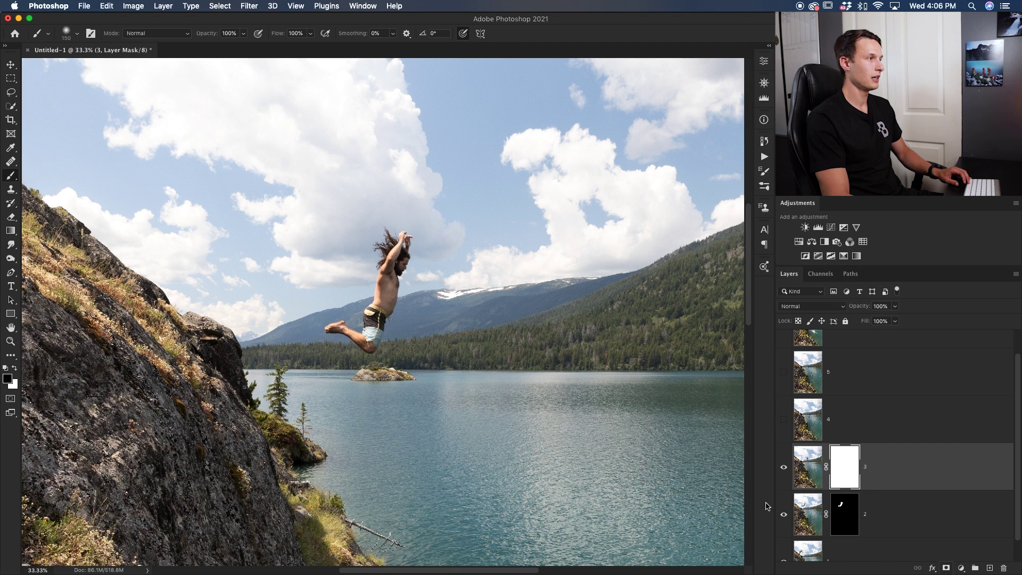
{"action": "mouse_move", "coordinate": [389, 234]}
{"action": "left_mouse_down"}
{"action": "mouse_move", "coordinate": [387, 263]}
{"action": "mouse_move", "coordinate": [394, 234]}
{"action": "mouse_move", "coordinate": [409, 245]}
{"action": "mouse_move", "coordinate": [383, 278]}
{"action": "mouse_move", "coordinate": [372, 313]}
{"action": "mouse_move", "coordinate": [391, 313]}
{"action": "mouse_move", "coordinate": [374, 345]}
{"action": "mouse_move", "coordinate": [334, 328]}
{"action": "left_mouse_up"}
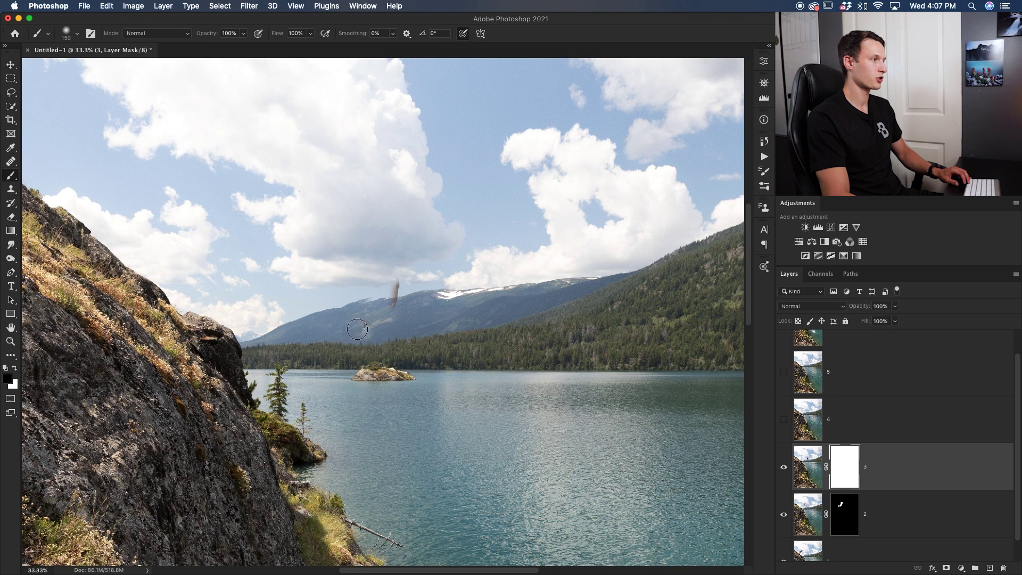
{"action": "left_click_drag", "start_coordinate": [398, 305], "coordinate": [395, 286]}
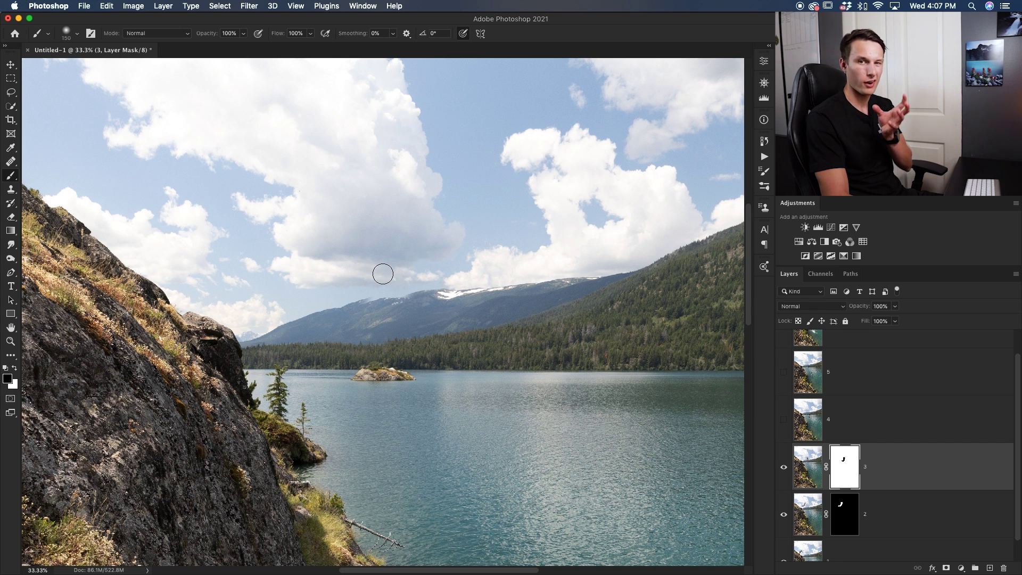
{"action": "key", "text": "super+equal"}
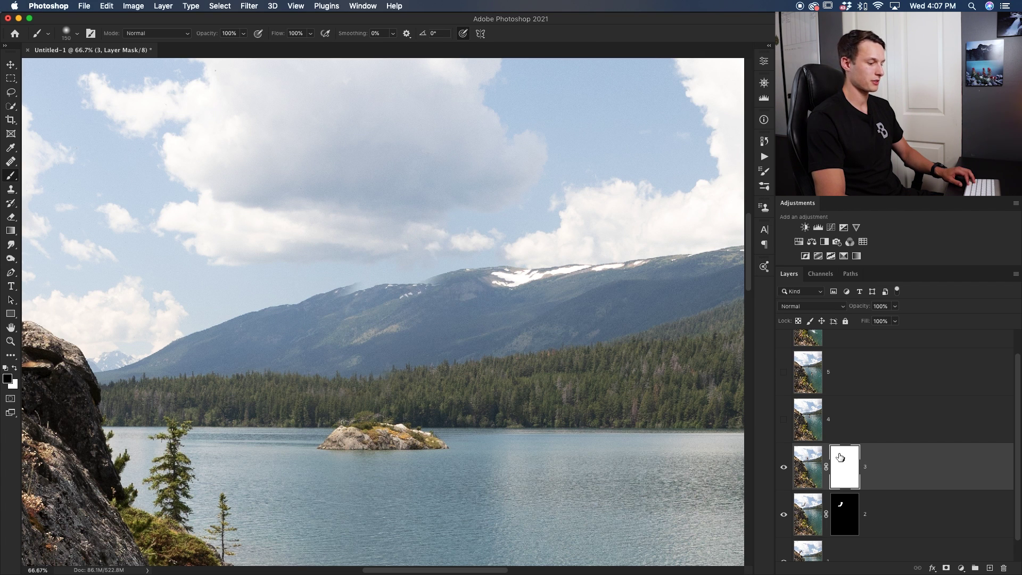
{"action": "key", "text": "super+i"}
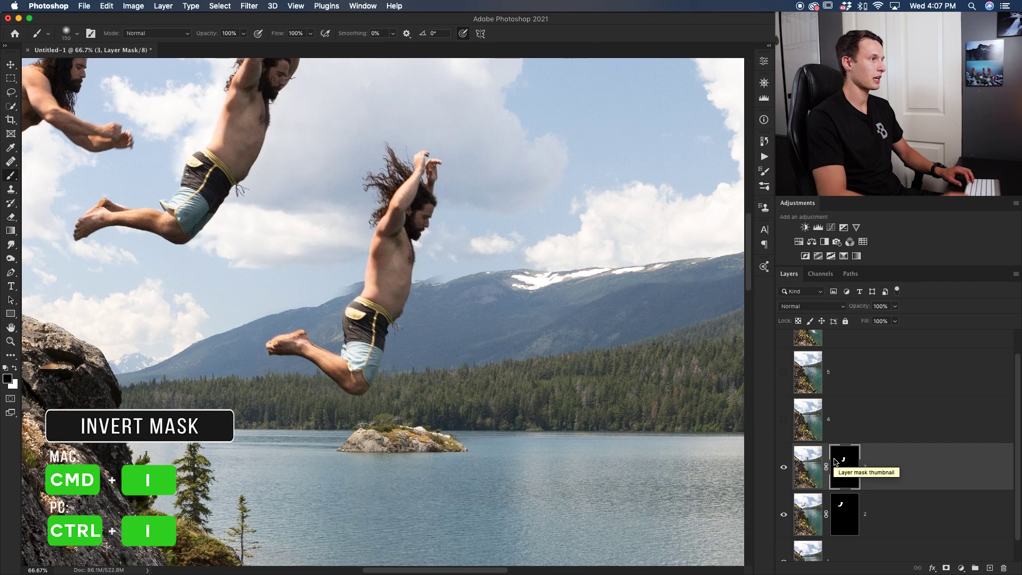
- Shrink the brush to 80 px, zoom to 100% on the third jumper, and bring up the brush settings
{"action": "key", "text": "super+minus"}
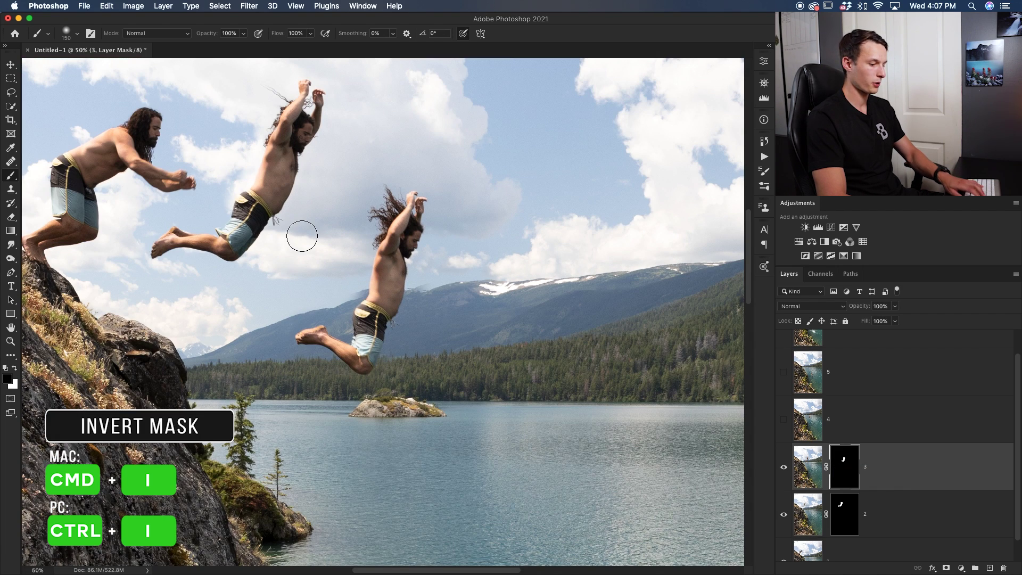
{"action": "key", "text": "bracketleft"}
{"action": "key", "text": "bracketleft"}
{"action": "key", "text": "bracketleft"}
{"action": "key", "text": "bracketleft"}
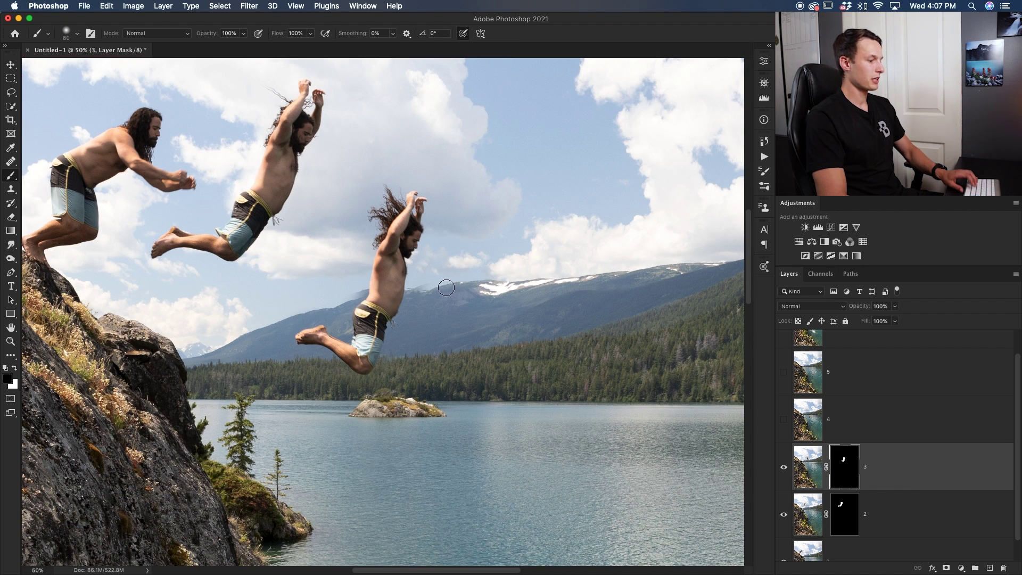
{"action": "key", "text": "super+equal"}
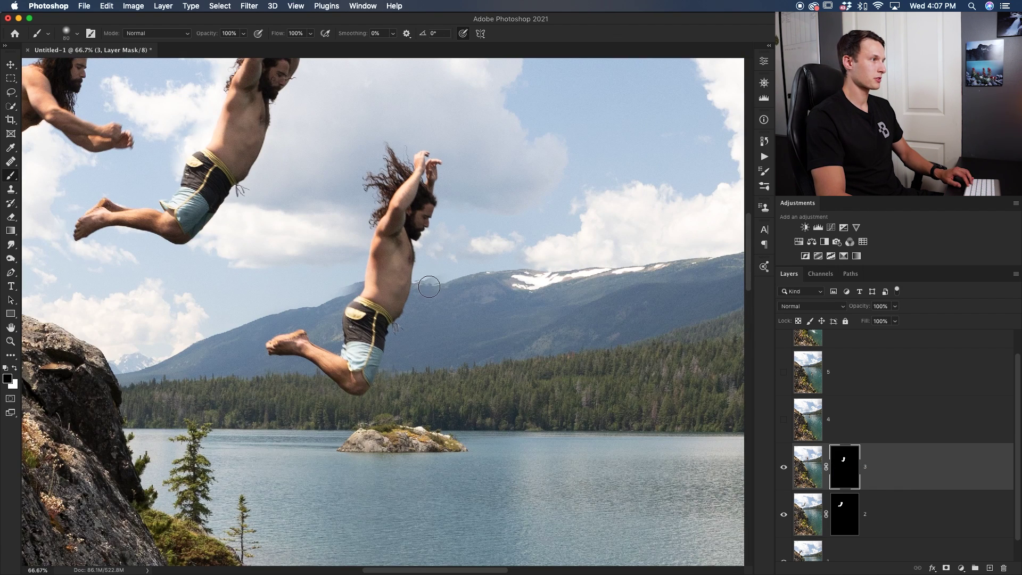
{"action": "key", "text": "super+equal"}
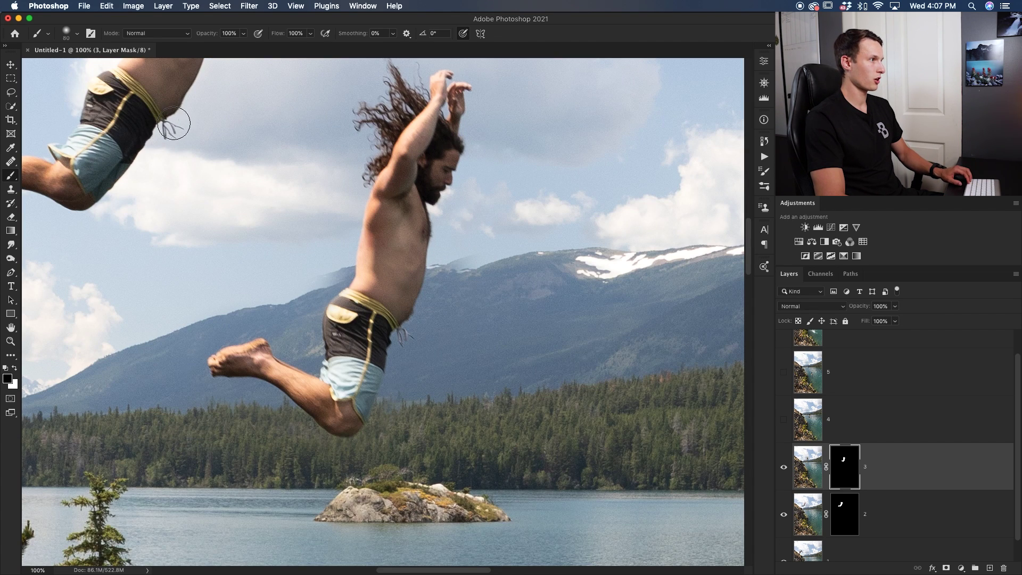
{"action": "right_click", "coordinate": [514, 266]}
- Set brush hardness to 70%, paint out the haze along the mountain ridge at 40 px, then fit the image on screen
{"action": "left_click_drag", "start_coordinate": [571, 317], "coordinate": [598, 316]}
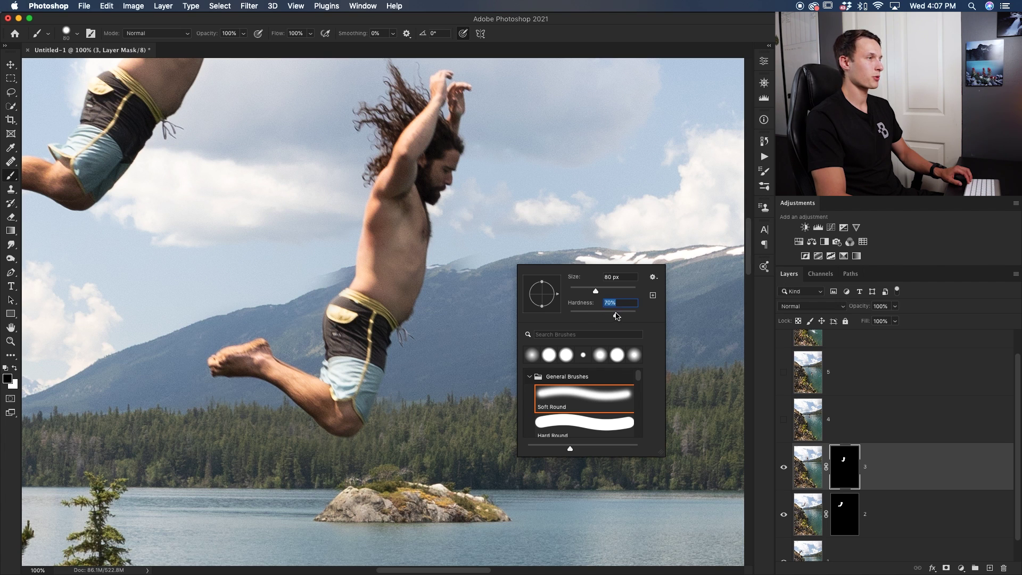
{"action": "key", "text": "Return"}
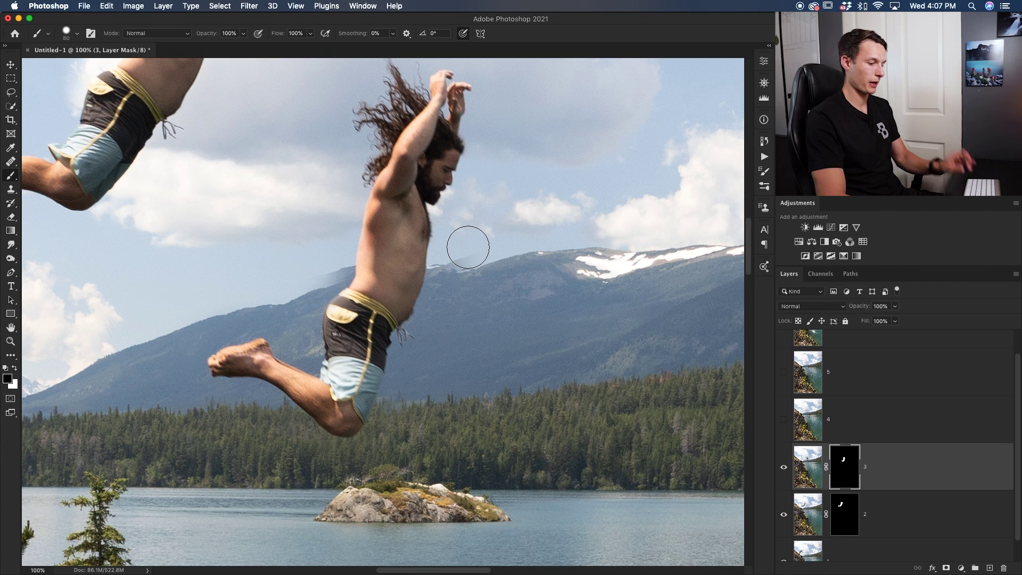
{"action": "key", "text": "bracketleft"}
{"action": "key", "text": "bracketleft"}
{"action": "key", "text": "bracketleft"}
{"action": "key", "text": "bracketleft"}
{"action": "scroll", "coordinate": [187, 360], "scroll_direction": "right", "scroll_amount": 1}
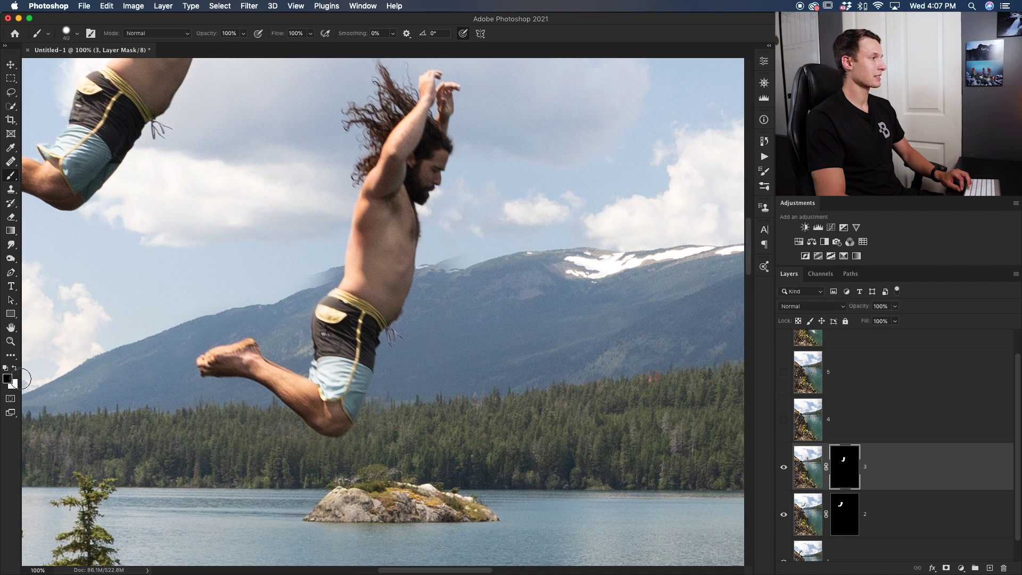
{"action": "left_click_drag", "start_coordinate": [436, 257], "coordinate": [457, 253]}
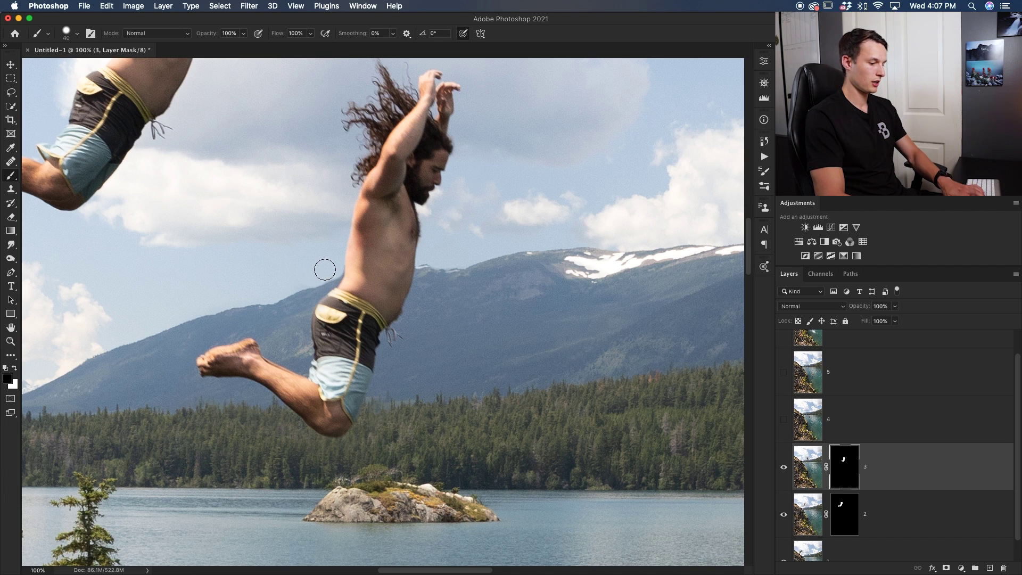
{"action": "key", "text": "bracketleft"}
{"action": "key", "text": "bracketleft"}
{"action": "key", "text": "bracketleft"}
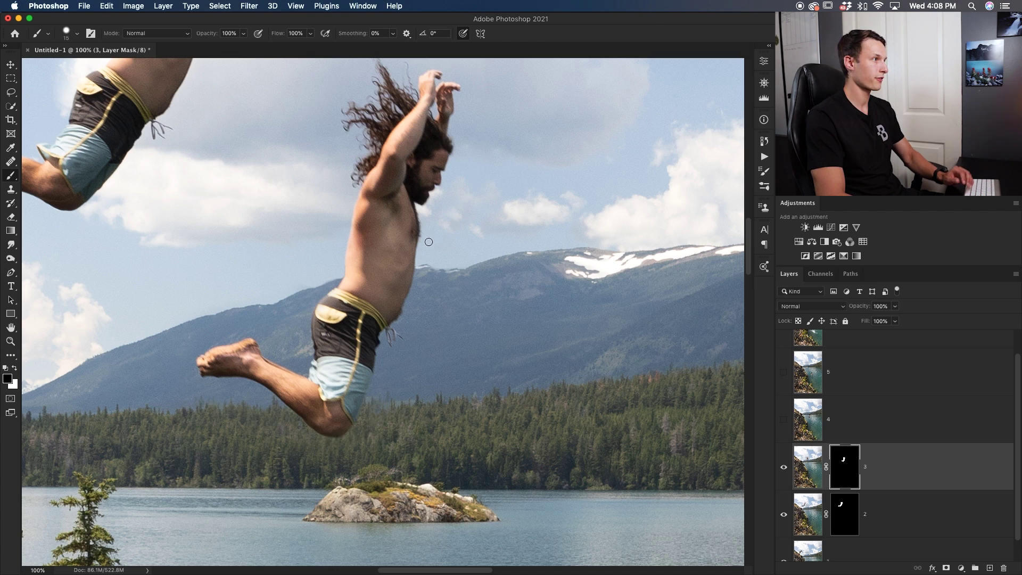
{"action": "key", "text": "super+0"}
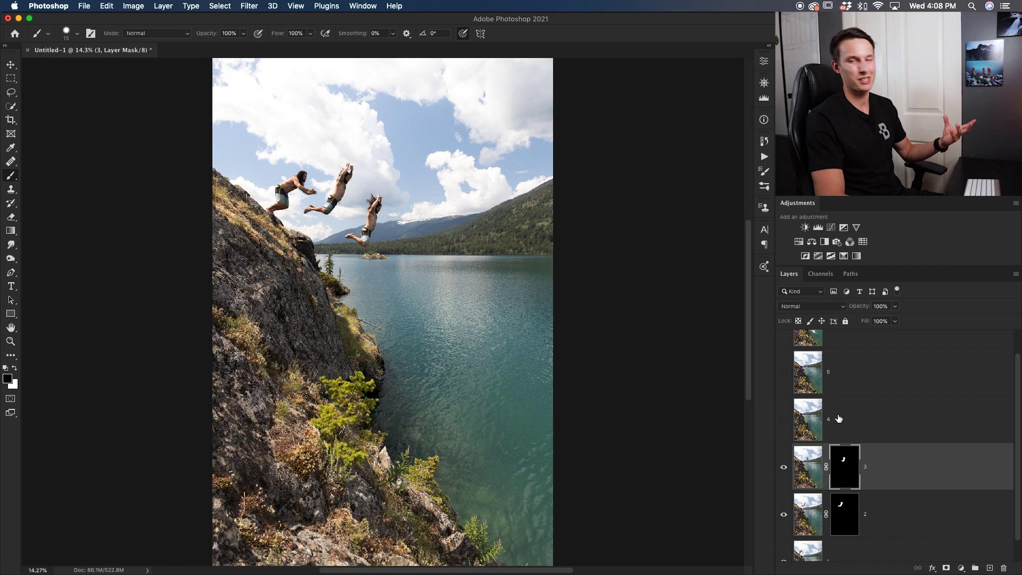
- Select and show layer 4, frame its jumper, and add a layer mask
{"action": "left_click", "coordinate": [795, 423]}
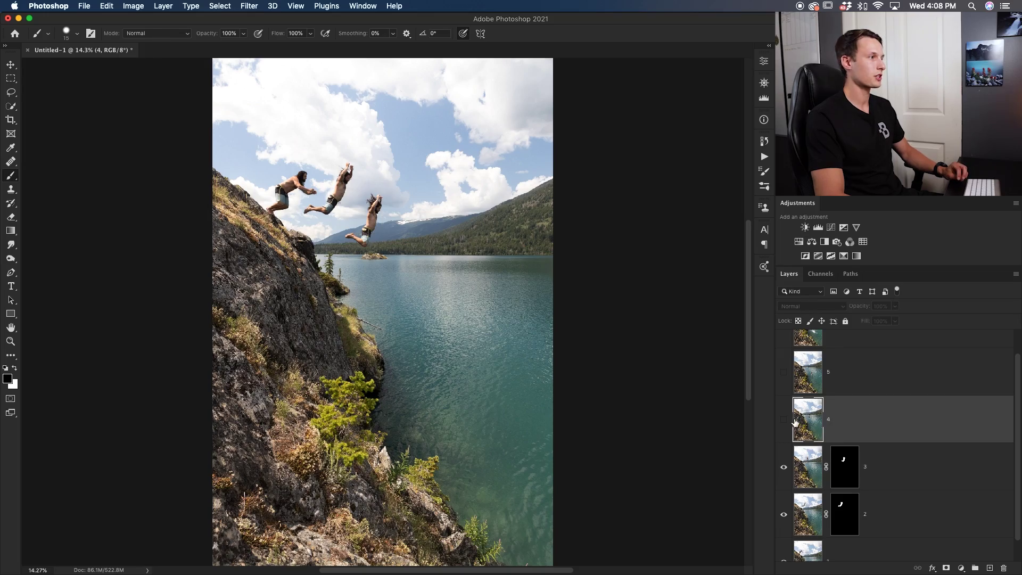
{"action": "left_click", "coordinate": [784, 420]}
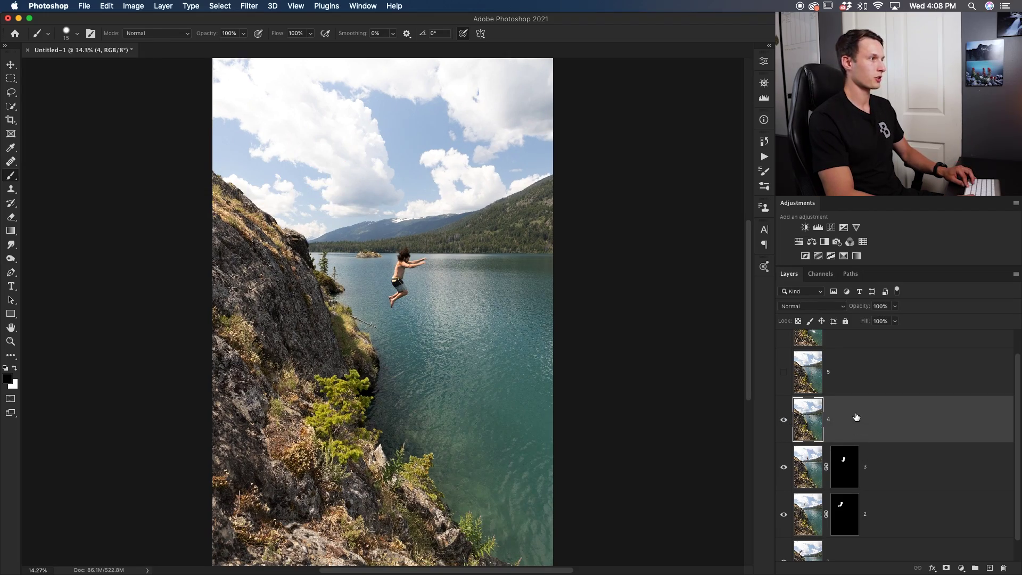
{"action": "key", "text": "super+plus"}
{"action": "key", "text": "super+plus"}
{"action": "key", "text": "super+plus"}
{"action": "key", "text": "super+plus"}
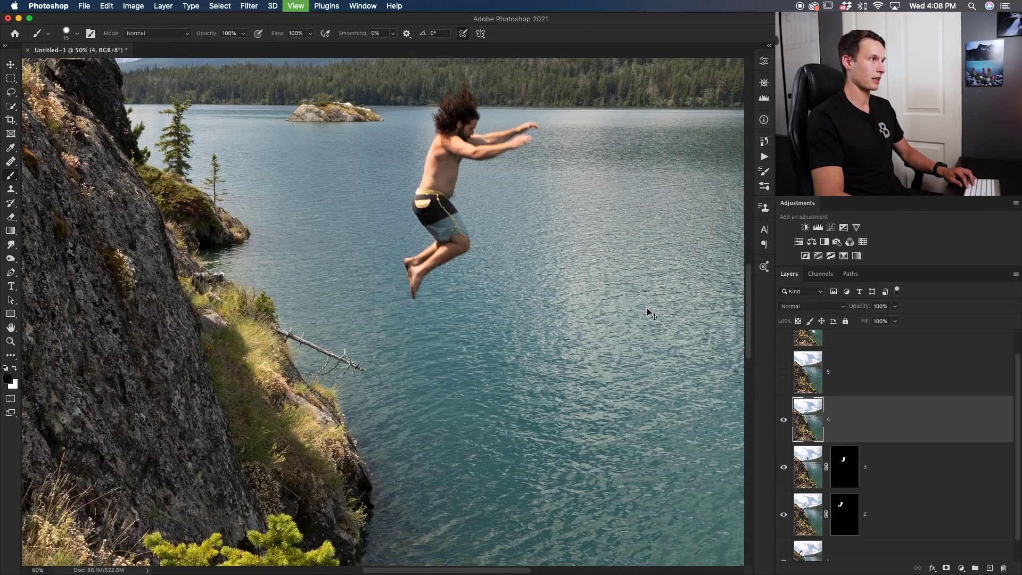
{"action": "key", "text": "super+minus"}
{"action": "left_click_drag", "start_coordinate": [602, 276], "coordinate": [588, 323]}
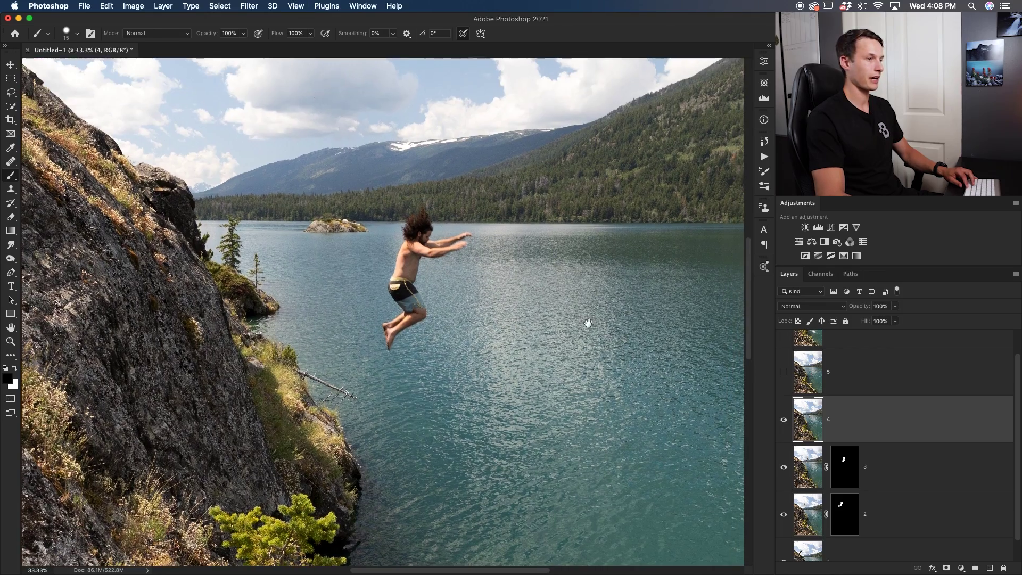
{"action": "left_click", "coordinate": [946, 569]}
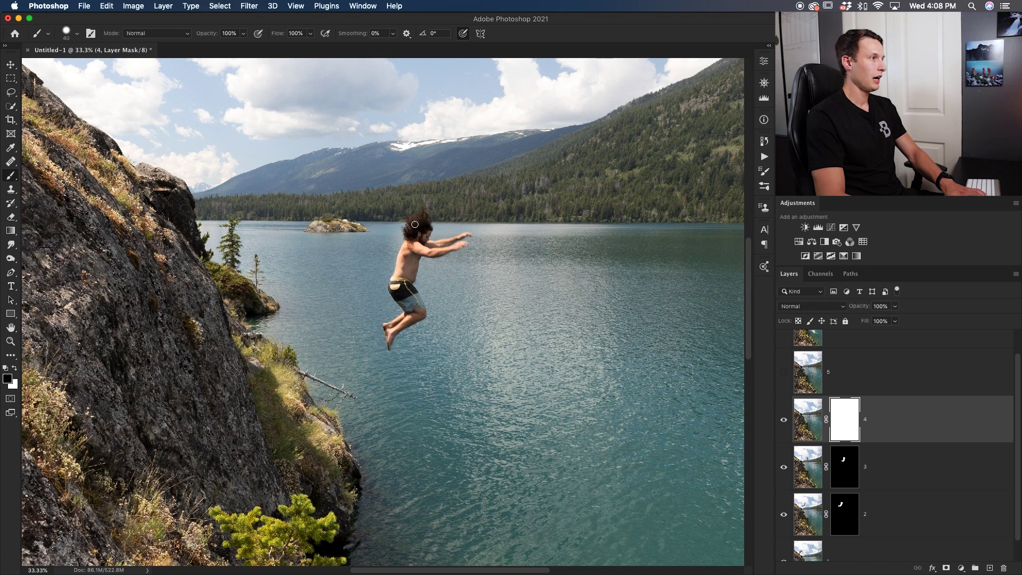
- Paint out layer 4's jumper with a 0%-hardness brush and clean marks near the small island
{"action": "left_click_drag", "start_coordinate": [409, 234], "coordinate": [400, 264]}
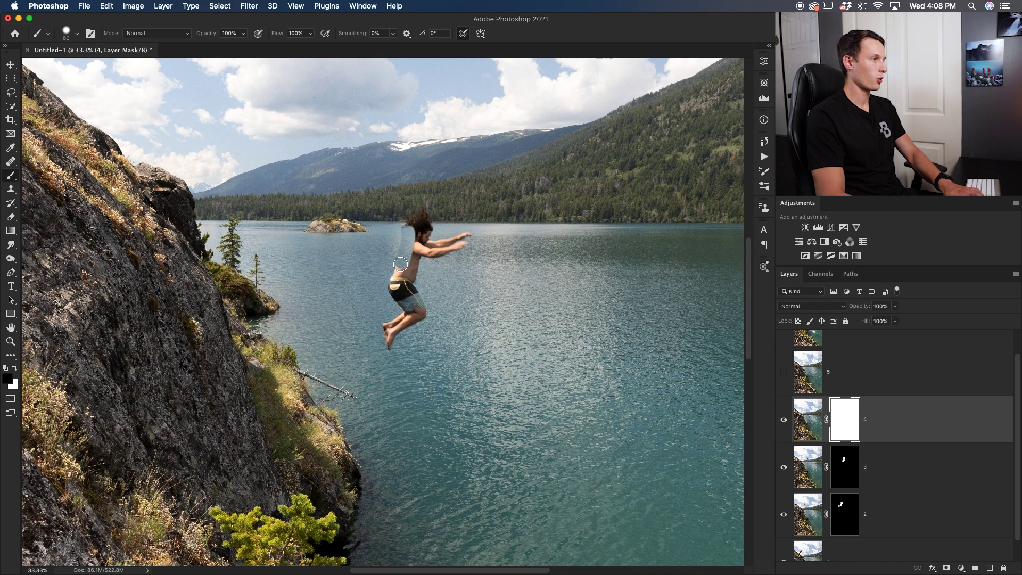
{"action": "right_click", "coordinate": [412, 263]}
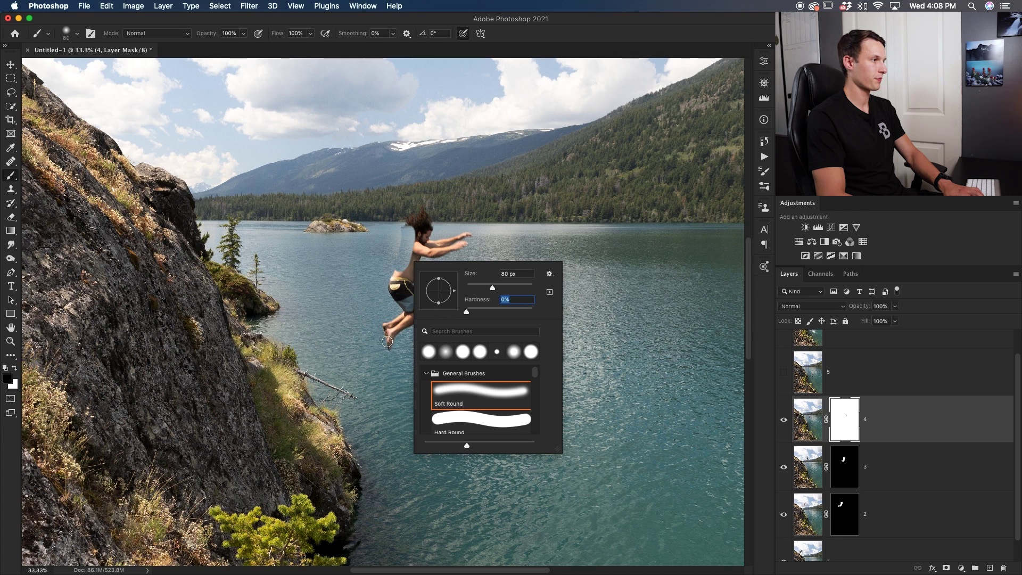
{"action": "key", "text": "Return"}
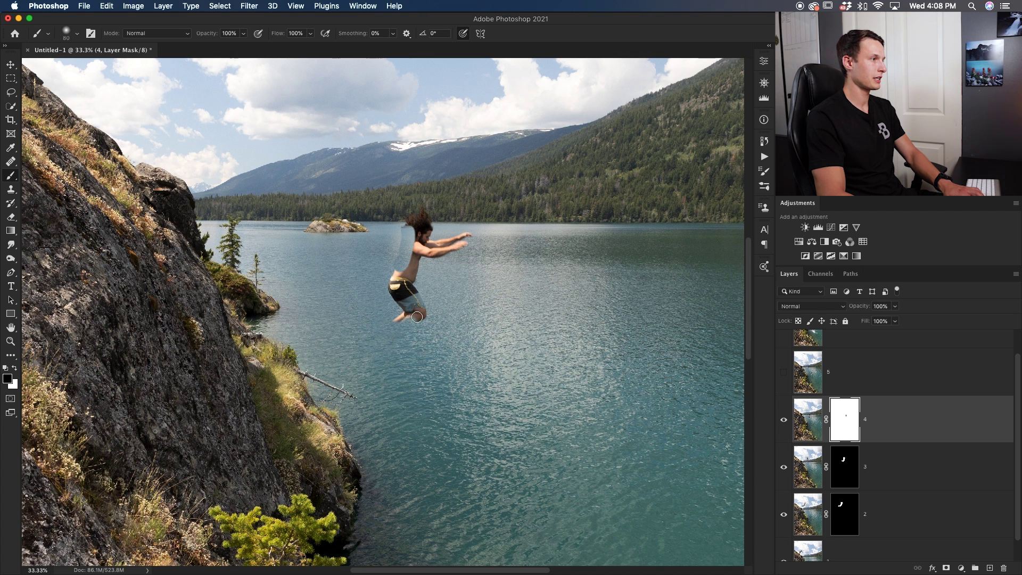
{"action": "mouse_move", "coordinate": [417, 317]}
{"action": "left_mouse_down"}
{"action": "mouse_move", "coordinate": [395, 320]}
{"action": "mouse_move", "coordinate": [418, 299]}
{"action": "mouse_move", "coordinate": [415, 286]}
{"action": "mouse_move", "coordinate": [404, 309]}
{"action": "mouse_move", "coordinate": [416, 305]}
{"action": "mouse_move", "coordinate": [387, 291]}
{"action": "mouse_move", "coordinate": [391, 301]}
{"action": "mouse_move", "coordinate": [391, 271]}
{"action": "mouse_move", "coordinate": [402, 277]}
{"action": "mouse_move", "coordinate": [413, 257]}
{"action": "mouse_move", "coordinate": [413, 275]}
{"action": "mouse_move", "coordinate": [416, 252]}
{"action": "mouse_move", "coordinate": [466, 244]}
{"action": "left_mouse_up"}
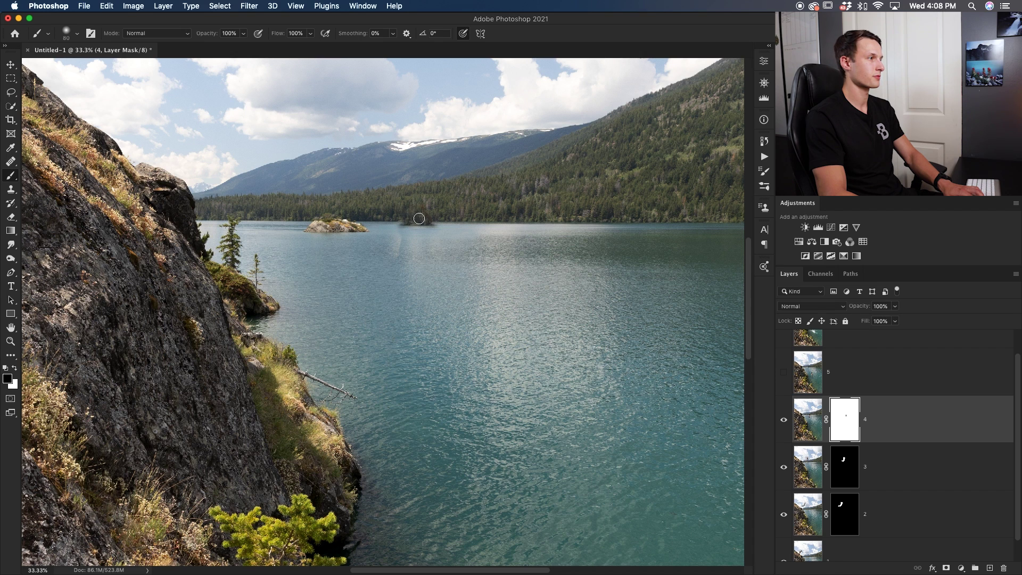
{"action": "left_click_drag", "start_coordinate": [424, 212], "coordinate": [422, 220]}
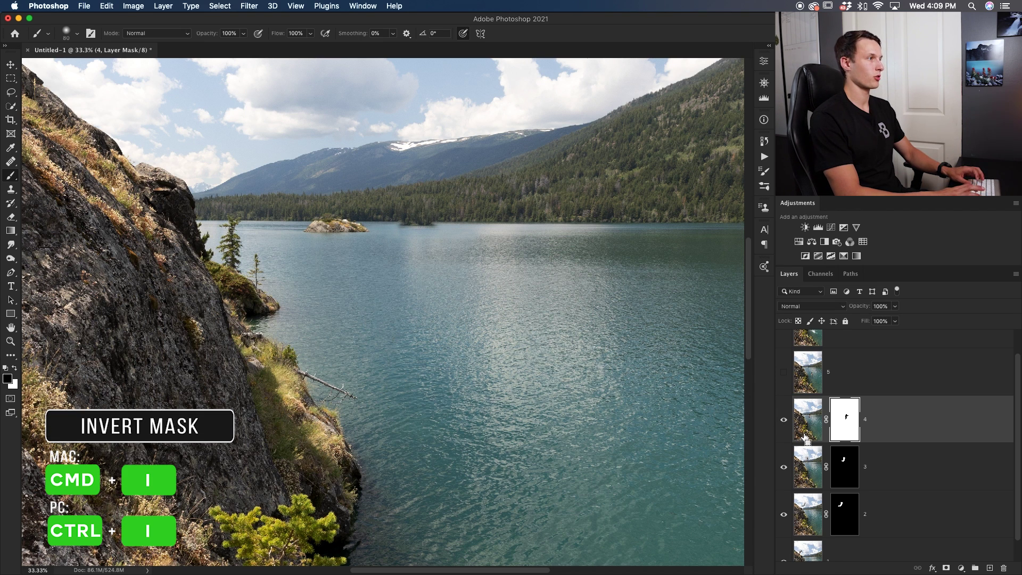
- Invert layer 4's mask and paint white over the top of the fourth jumper's hair with a smaller brush
{"action": "key", "text": "super+i"}
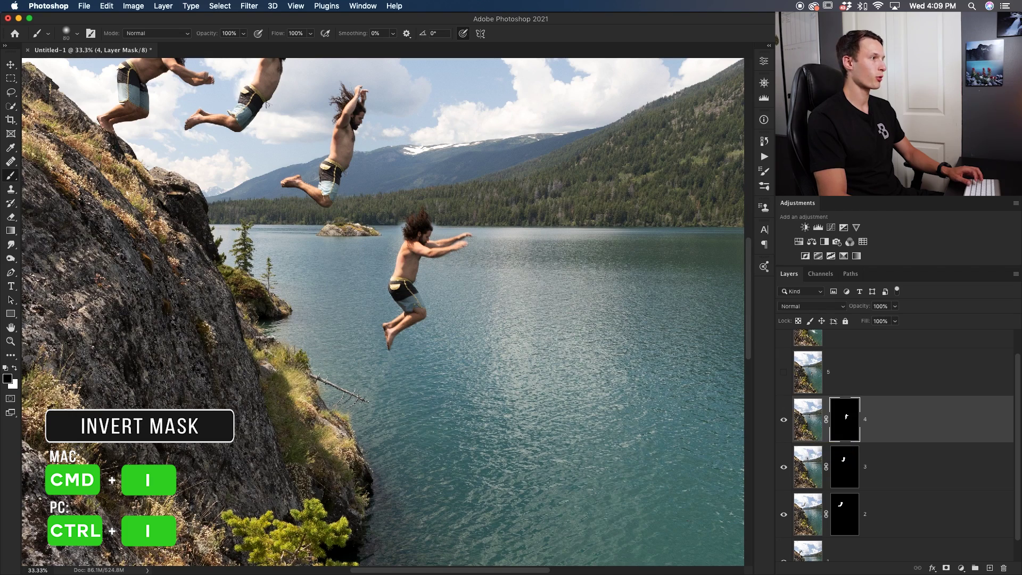
{"action": "key", "text": "super+equal"}
{"action": "key", "text": "super+equal"}
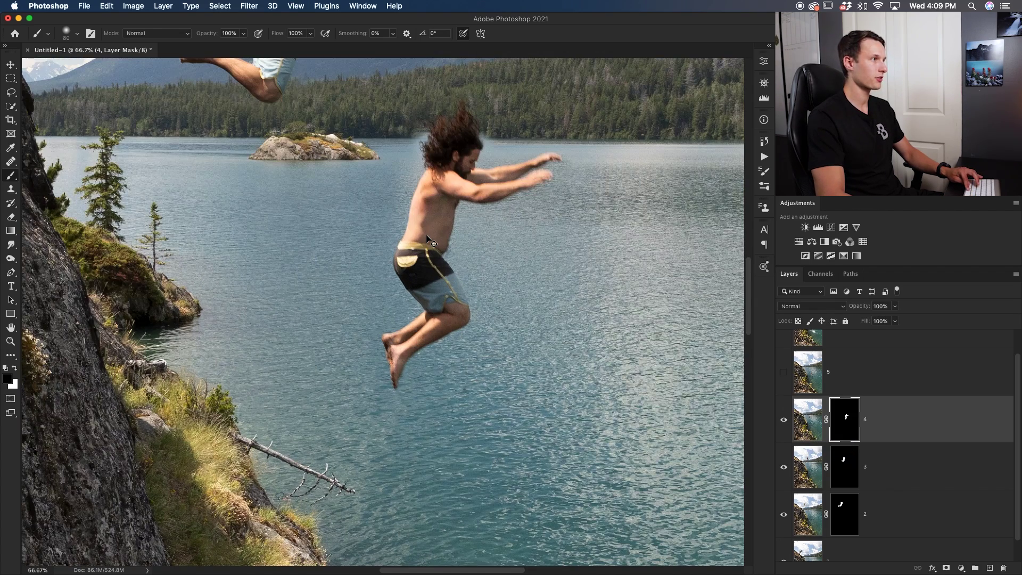
{"action": "scroll", "coordinate": [377, 165], "scroll_direction": "up", "scroll_amount": 2}
{"action": "scroll", "coordinate": [377, 165], "scroll_direction": "right", "scroll_amount": 1}
{"action": "key", "text": "bracketleft"}
{"action": "key", "text": "bracketleft"}
{"action": "key", "text": "bracketleft"}
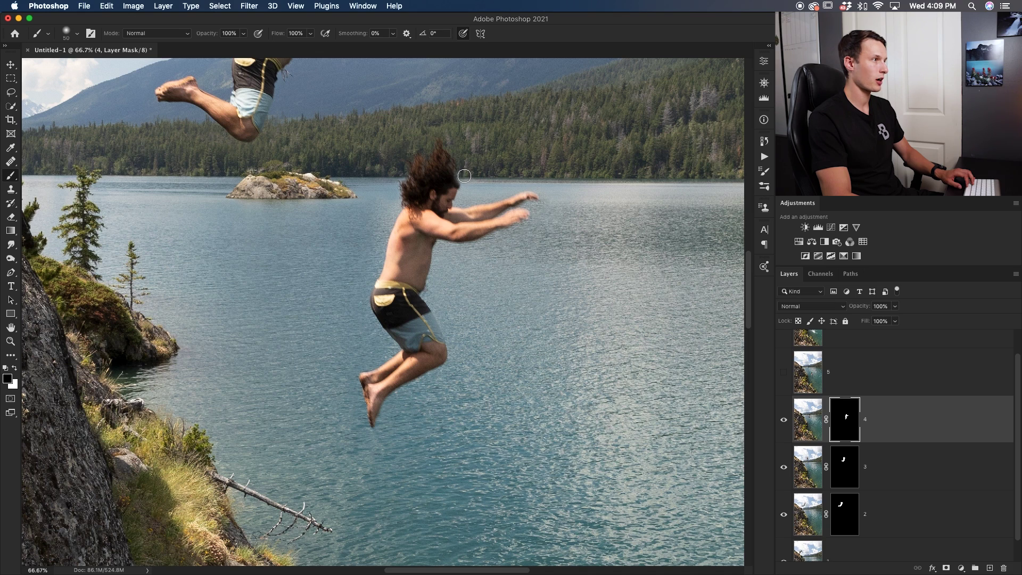
{"action": "left_click", "coordinate": [445, 176]}
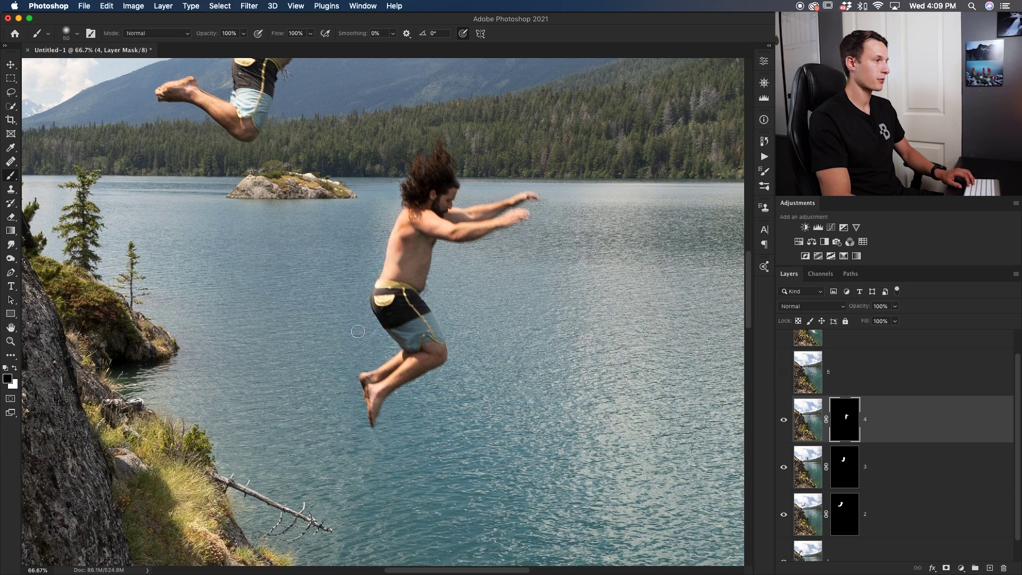
{"action": "key", "text": "super+minus"}
{"action": "key", "text": "super+minus"}
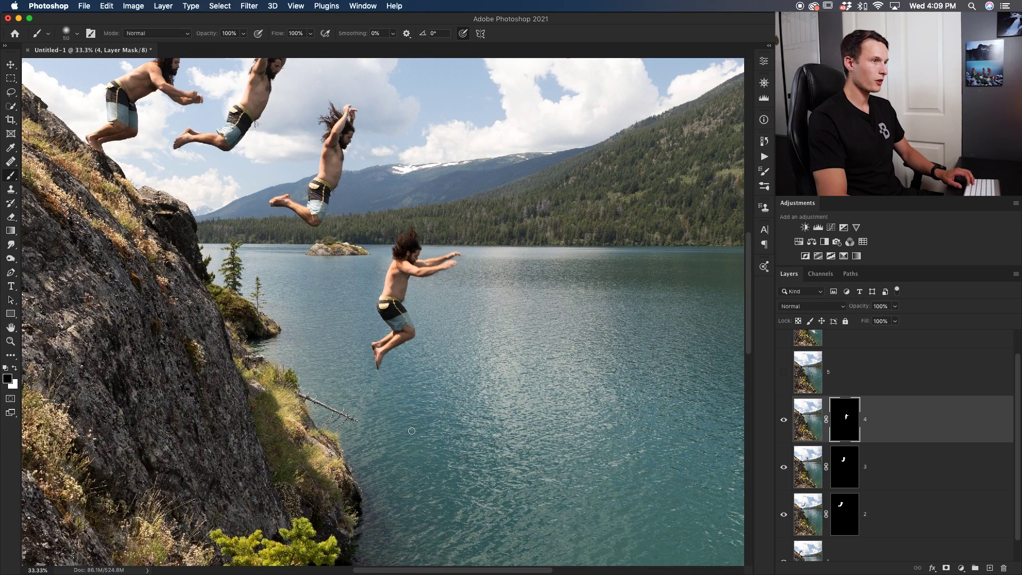
- Make layer 5 visible and selected, and give it a layer mask
{"action": "left_click", "coordinate": [898, 382]}
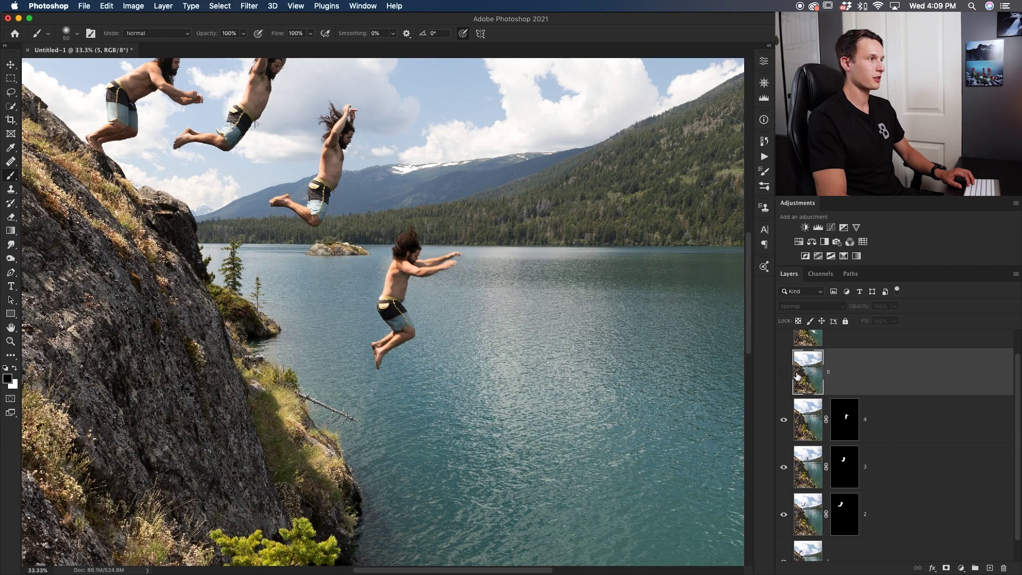
{"action": "left_click", "coordinate": [784, 375]}
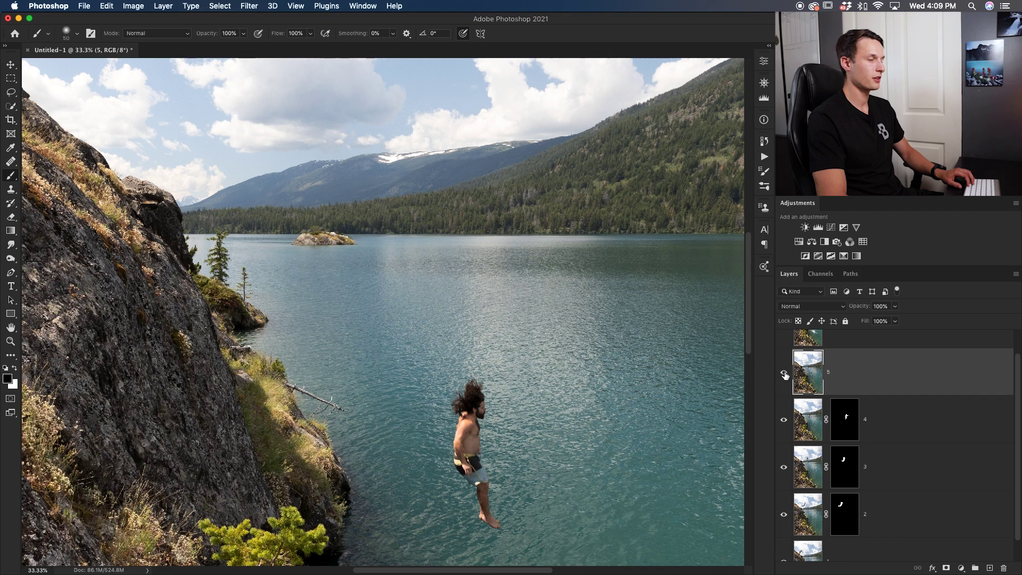
{"action": "left_click", "coordinate": [947, 568]}
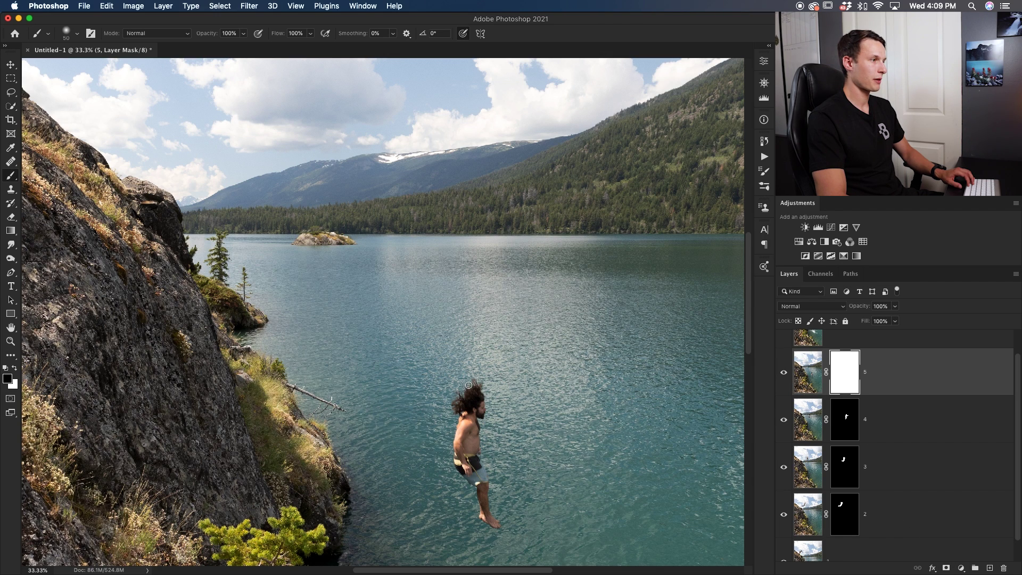
- Paint black around the fifth jumper on the mask, then invert the mask to reveal him
{"action": "key", "text": "]"}
{"action": "mouse_move", "coordinate": [469, 385]}
{"action": "left_mouse_down"}
{"action": "mouse_move", "coordinate": [482, 396]}
{"action": "mouse_move", "coordinate": [456, 405]}
{"action": "mouse_move", "coordinate": [459, 420]}
{"action": "mouse_move", "coordinate": [477, 410]}
{"action": "mouse_move", "coordinate": [462, 432]}
{"action": "mouse_move", "coordinate": [468, 474]}
{"action": "mouse_move", "coordinate": [477, 425]}
{"action": "left_mouse_up"}
{"action": "key", "text": "]"}
{"action": "key", "text": "]"}
{"action": "key", "text": "]"}
{"action": "key", "text": "]"}
{"action": "key", "text": "]"}
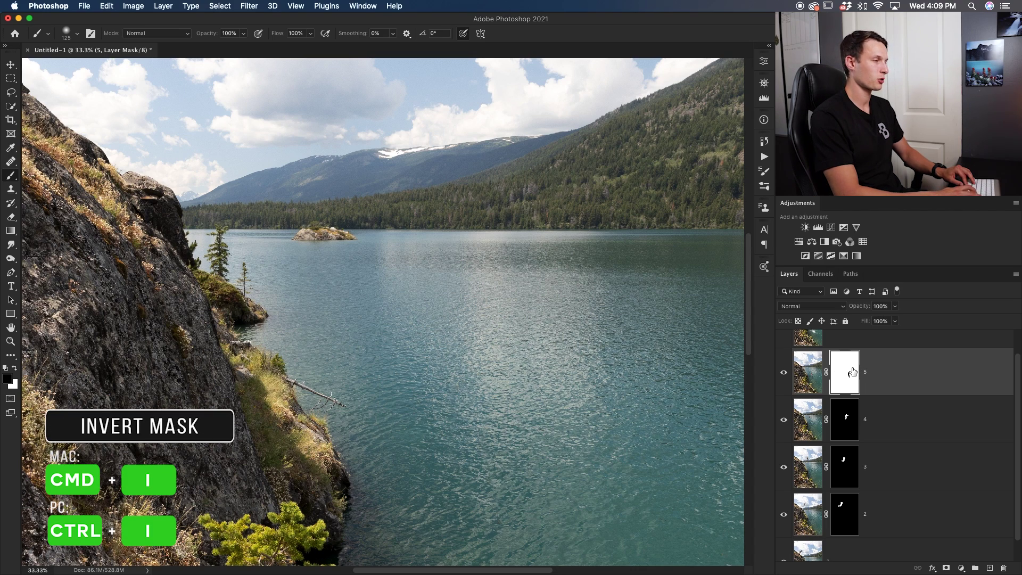
{"action": "key", "text": "super+i"}
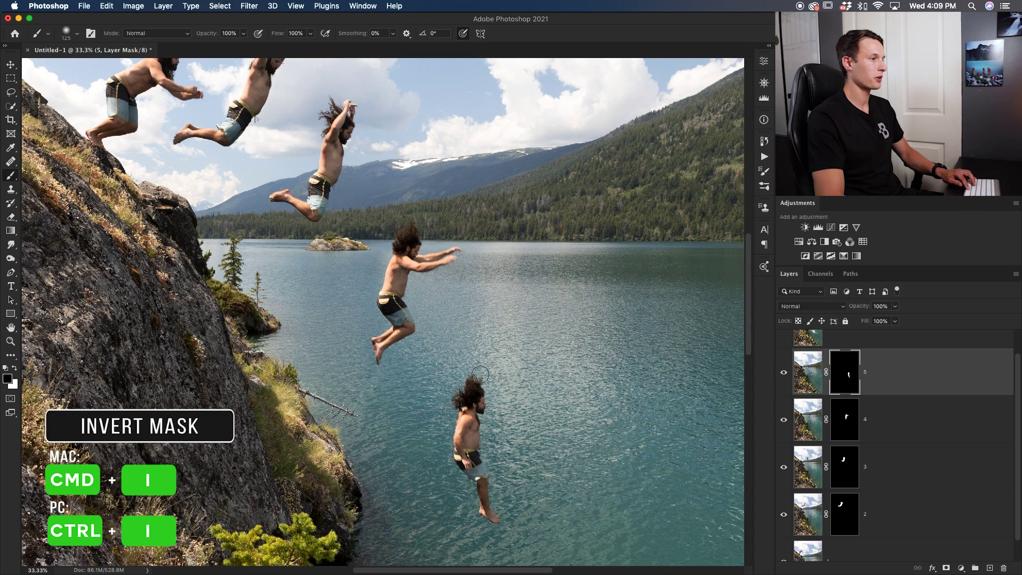
{"action": "scroll", "coordinate": [647, 492], "scroll_direction": "down", "scroll_amount": 5}
{"action": "scroll", "coordinate": [647, 493], "scroll_direction": "right", "scroll_amount": 2}
- Make layer 6 visible and selected, and give it a layer mask
{"action": "scroll", "coordinate": [873, 401], "scroll_direction": "up", "scroll_amount": 1}
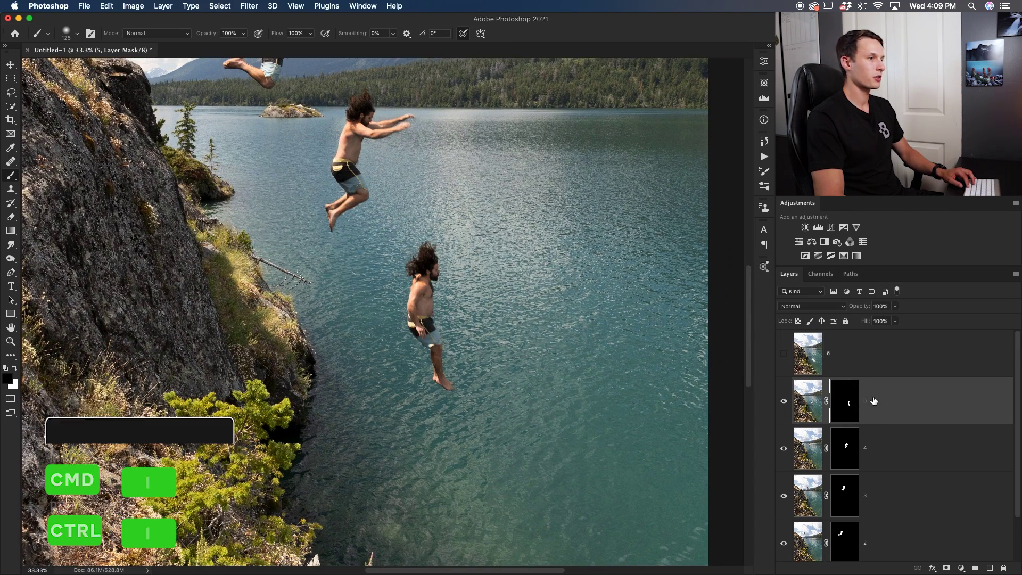
{"action": "left_click", "coordinate": [785, 354]}
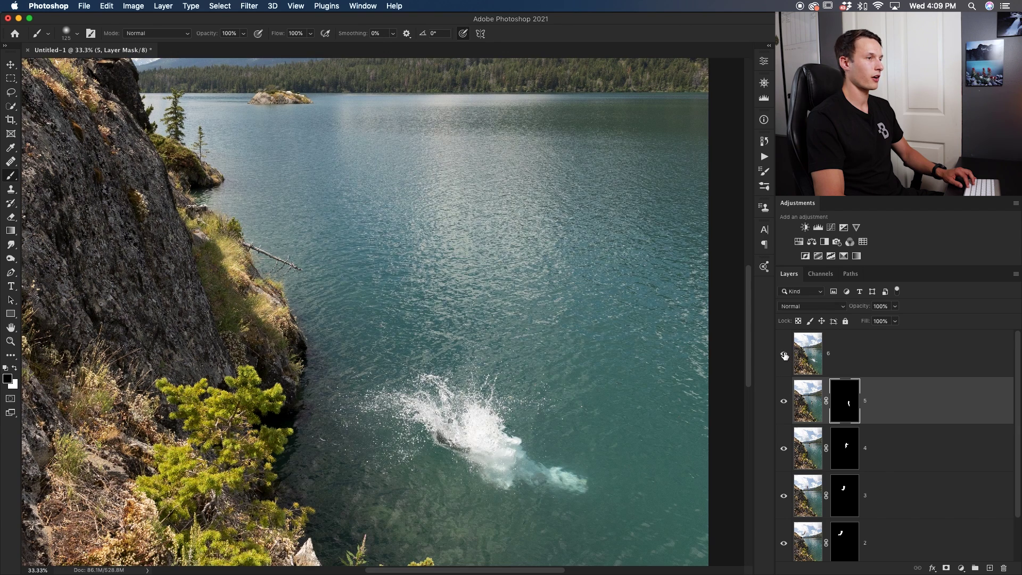
{"action": "left_click", "coordinate": [869, 359]}
{"action": "left_click", "coordinate": [945, 566]}
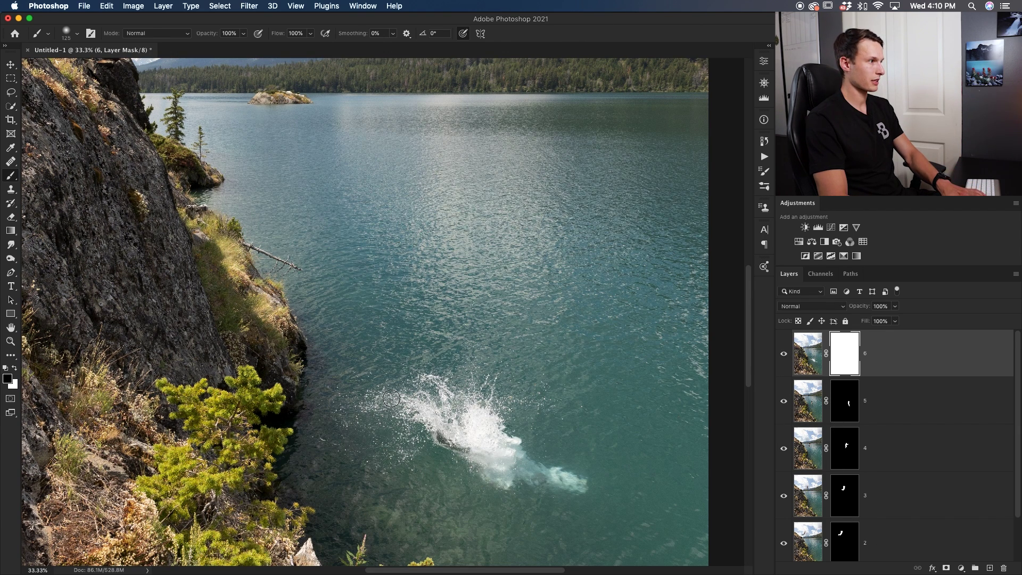
- Paint black over the splash area on the mask, then white over the diver with a smaller brush
{"action": "key", "text": "bracketright"}
{"action": "key", "text": "bracketright"}
{"action": "key", "text": "bracketright"}
{"action": "key", "text": "bracketright"}
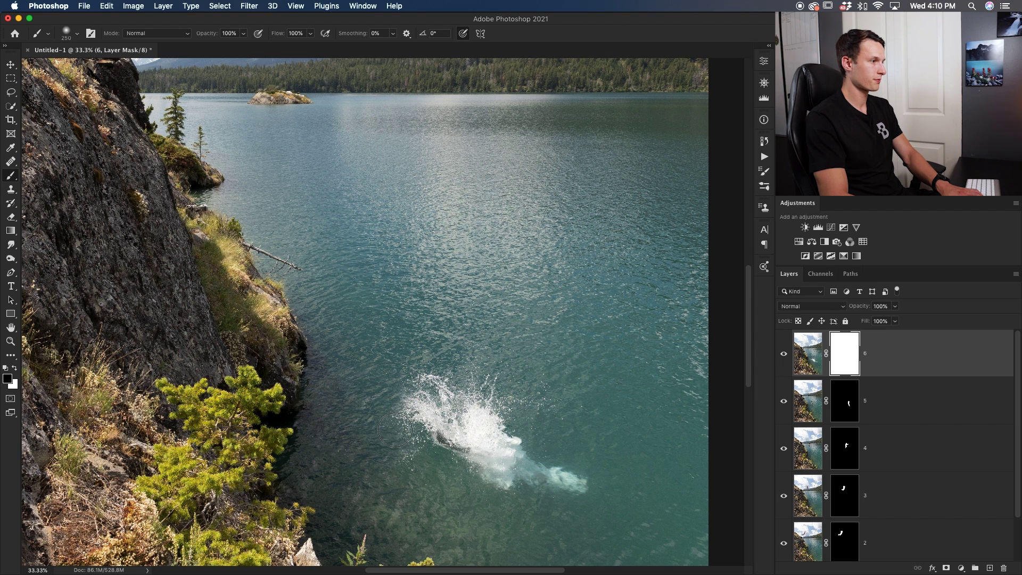
{"action": "mouse_move", "coordinate": [405, 408]}
{"action": "left_mouse_down"}
{"action": "mouse_move", "coordinate": [419, 385]}
{"action": "mouse_move", "coordinate": [432, 383]}
{"action": "mouse_move", "coordinate": [449, 406]}
{"action": "mouse_move", "coordinate": [483, 388]}
{"action": "mouse_move", "coordinate": [508, 404]}
{"action": "mouse_move", "coordinate": [535, 399]}
{"action": "mouse_move", "coordinate": [481, 420]}
{"action": "mouse_move", "coordinate": [436, 419]}
{"action": "mouse_move", "coordinate": [432, 430]}
{"action": "mouse_move", "coordinate": [509, 483]}
{"action": "mouse_move", "coordinate": [489, 447]}
{"action": "mouse_move", "coordinate": [578, 482]}
{"action": "left_mouse_up"}
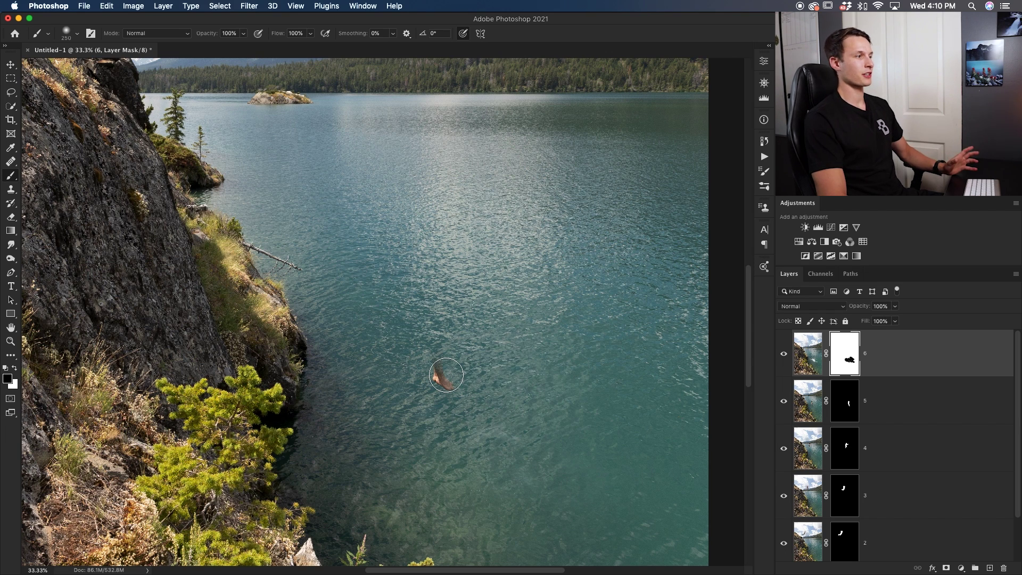
{"action": "scroll", "coordinate": [434, 370], "scroll_direction": "right", "scroll_amount": 1}
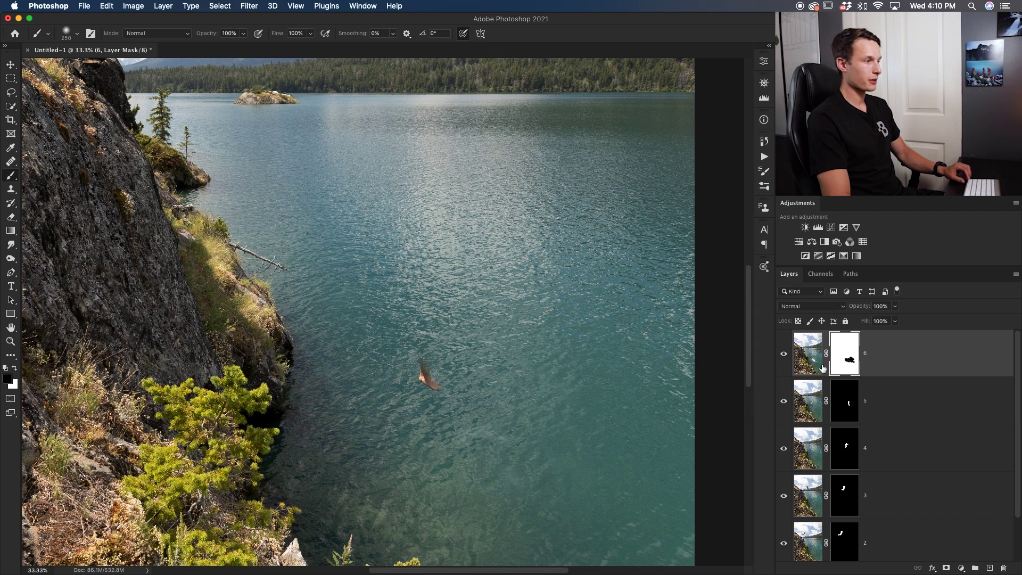
{"action": "left_click", "coordinate": [15, 369]}
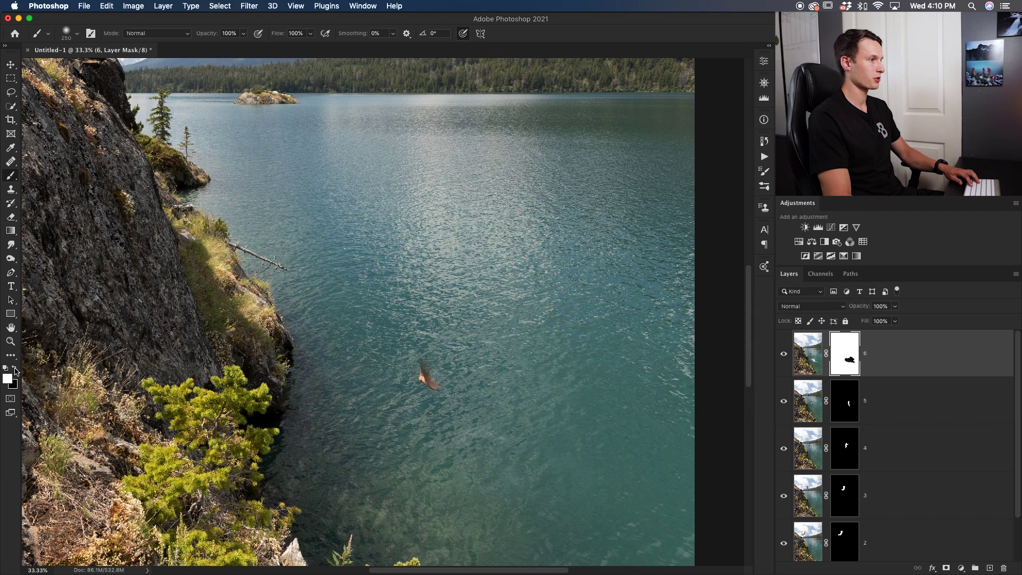
{"action": "key", "text": "bracketleft"}
{"action": "key", "text": "bracketleft"}
{"action": "key", "text": "bracketleft"}
{"action": "key", "text": "bracketleft"}
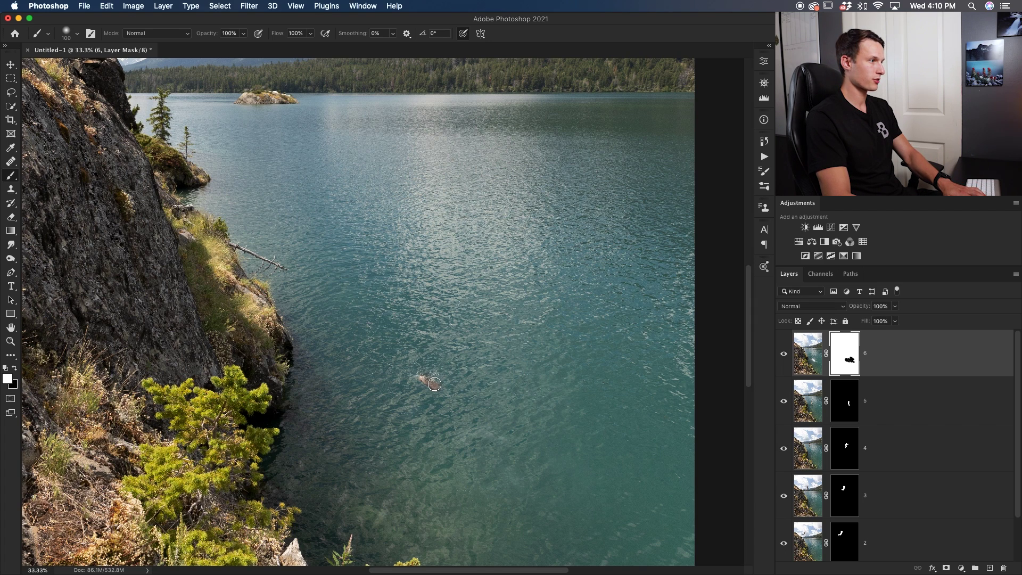
{"action": "left_click_drag", "start_coordinate": [434, 384], "coordinate": [437, 387]}
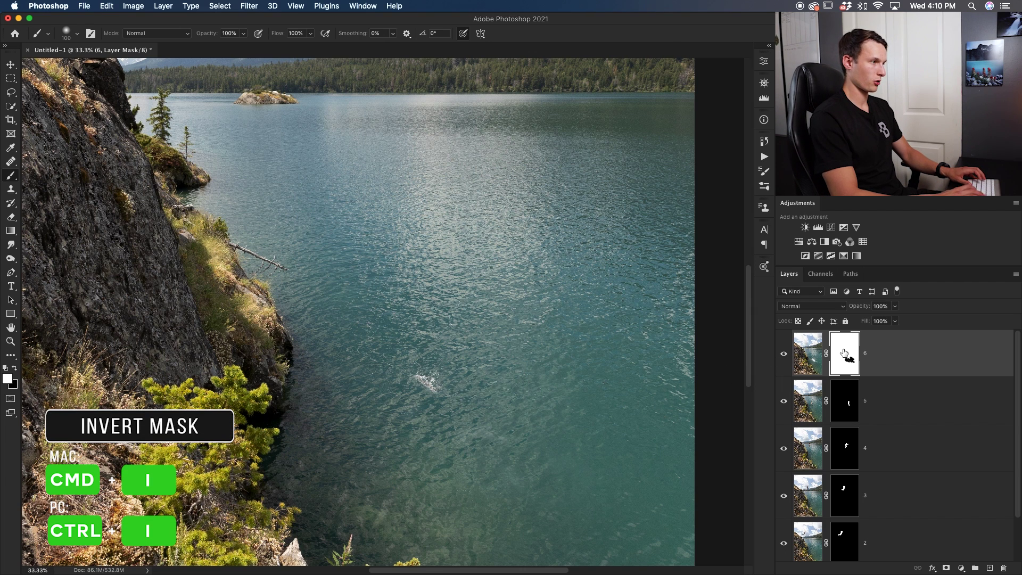
- Invert layer 6's mask to reveal the splash, reset the colour to black, and fit the image on screen
{"action": "key", "text": "super+i"}
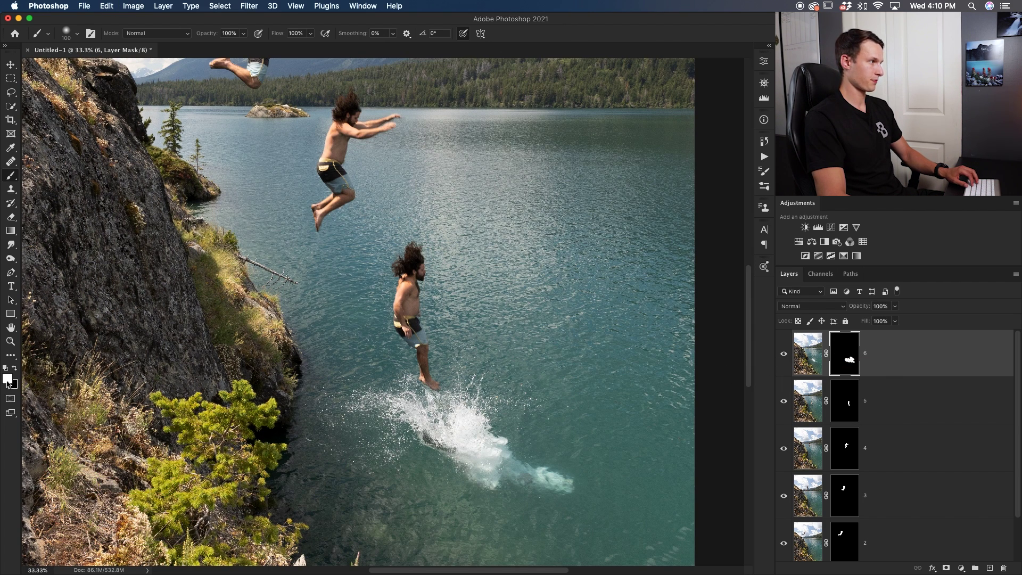
{"action": "scroll", "coordinate": [34, 382], "scroll_direction": "right", "scroll_amount": 2}
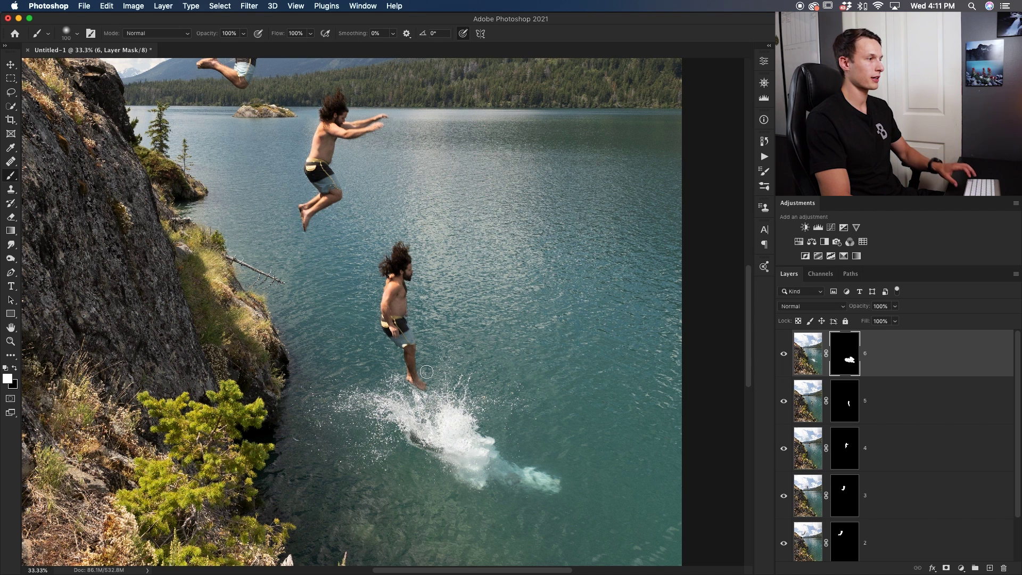
{"action": "key", "text": "x"}
{"action": "scroll", "coordinate": [497, 444], "scroll_direction": "left", "scroll_amount": 5}
{"action": "scroll", "coordinate": [496, 443], "scroll_direction": "right", "scroll_amount": 4}
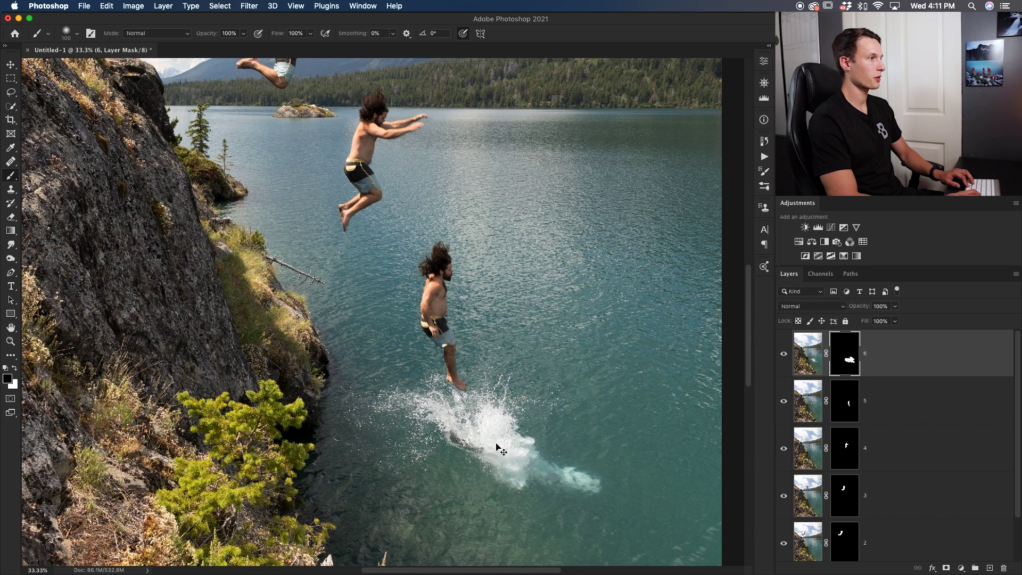
{"action": "key", "text": "super+0"}
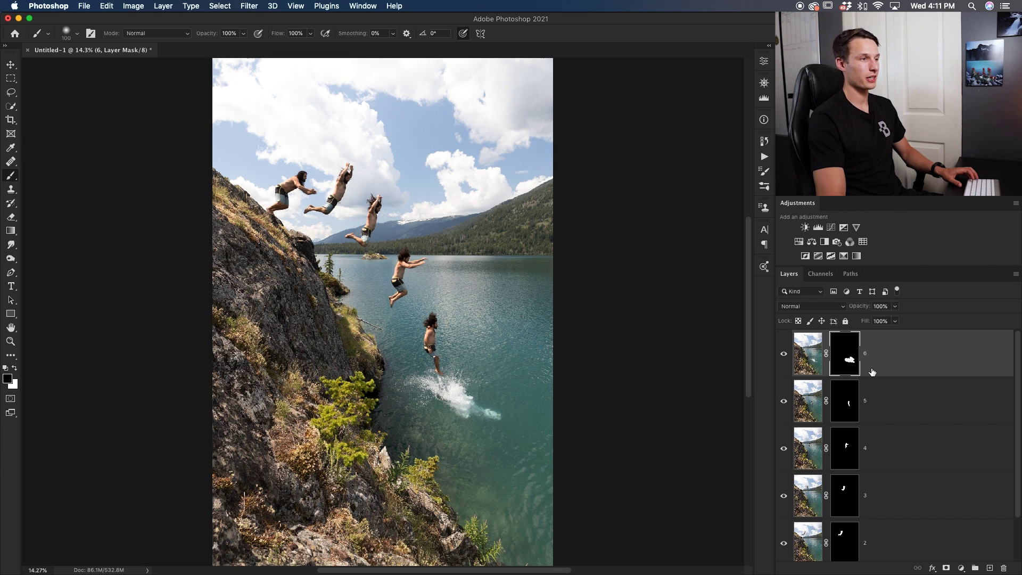
- Select layers 6 through 1, group them with Cmd+G, and name the group 'Sequence'
{"action": "scroll", "coordinate": [885, 383], "scroll_direction": "down", "scroll_amount": 1}
{"action": "scroll", "coordinate": [885, 384], "scroll_direction": "up", "scroll_amount": 1}
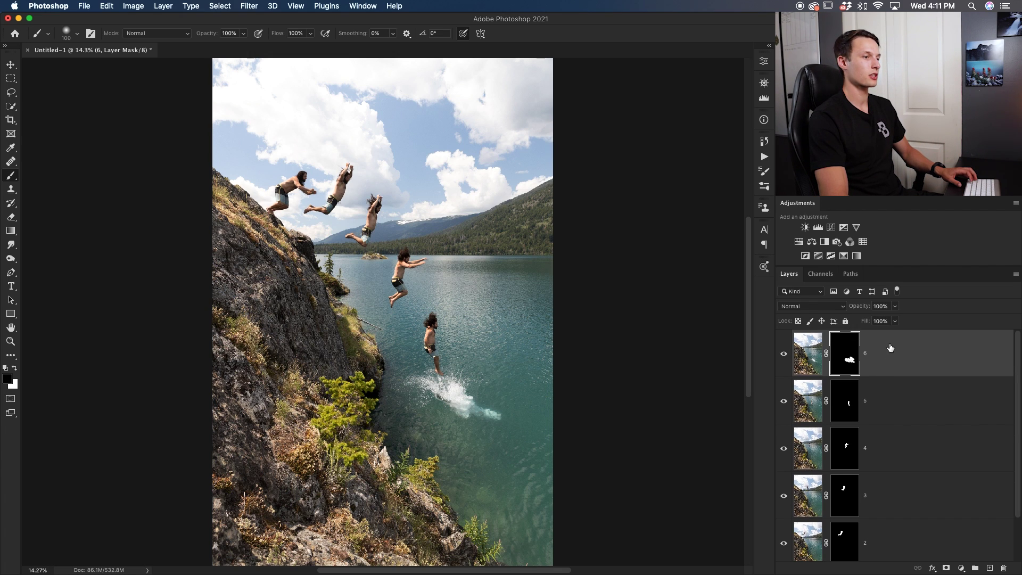
{"action": "scroll", "coordinate": [889, 383], "scroll_direction": "down", "scroll_amount": 1}
{"action": "left_click", "coordinate": [863, 547], "text": "shift"}
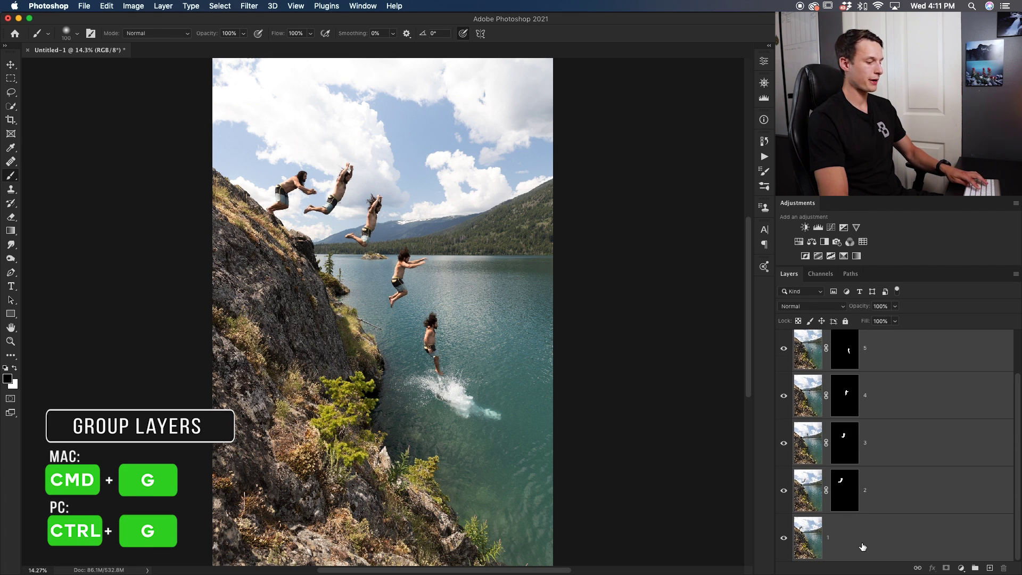
{"action": "key", "text": "cmd+g"}
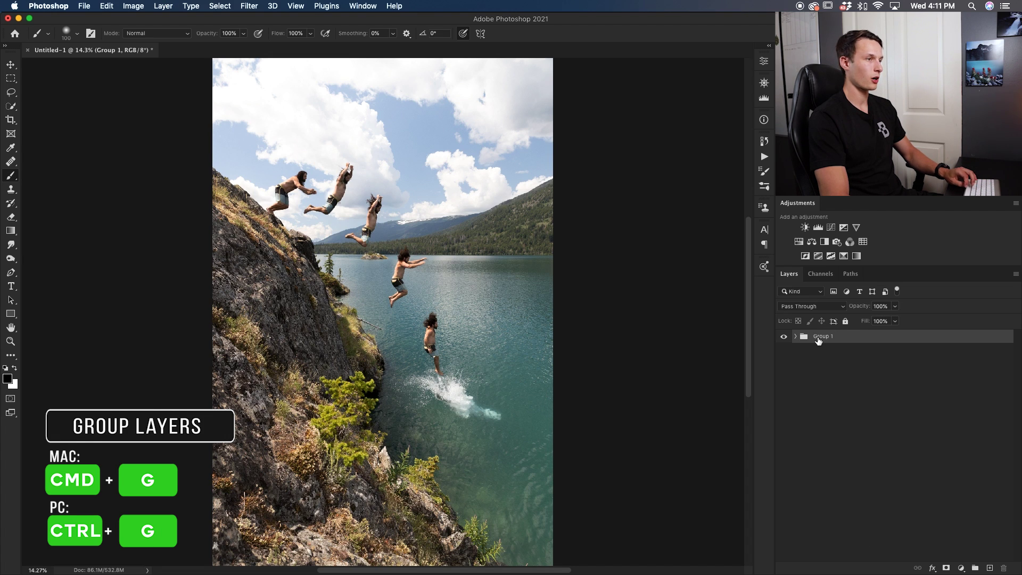
{"action": "double_click", "coordinate": [819, 338]}
{"action": "type", "text": "Sequence"}
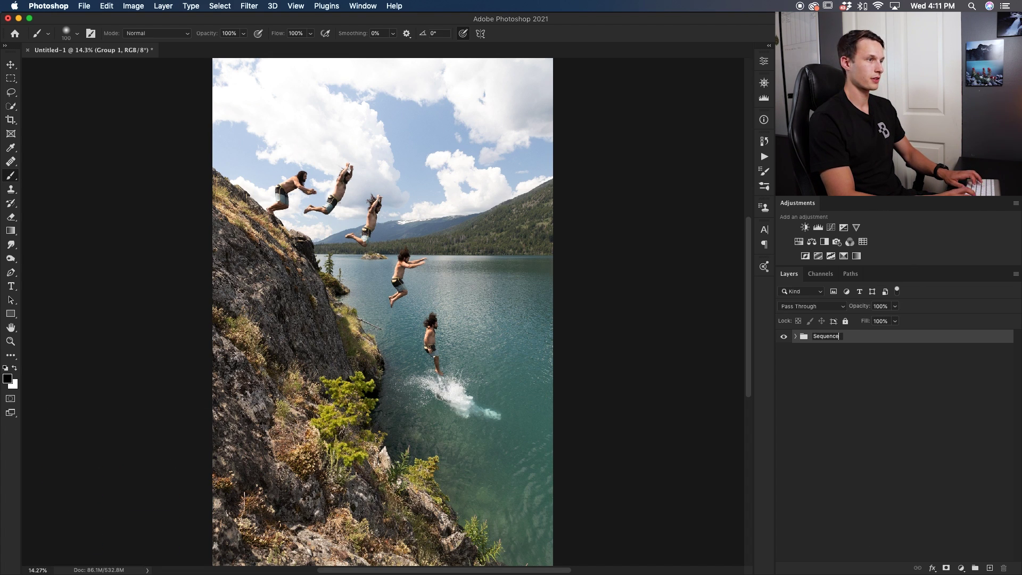
{"action": "key", "text": "Return"}
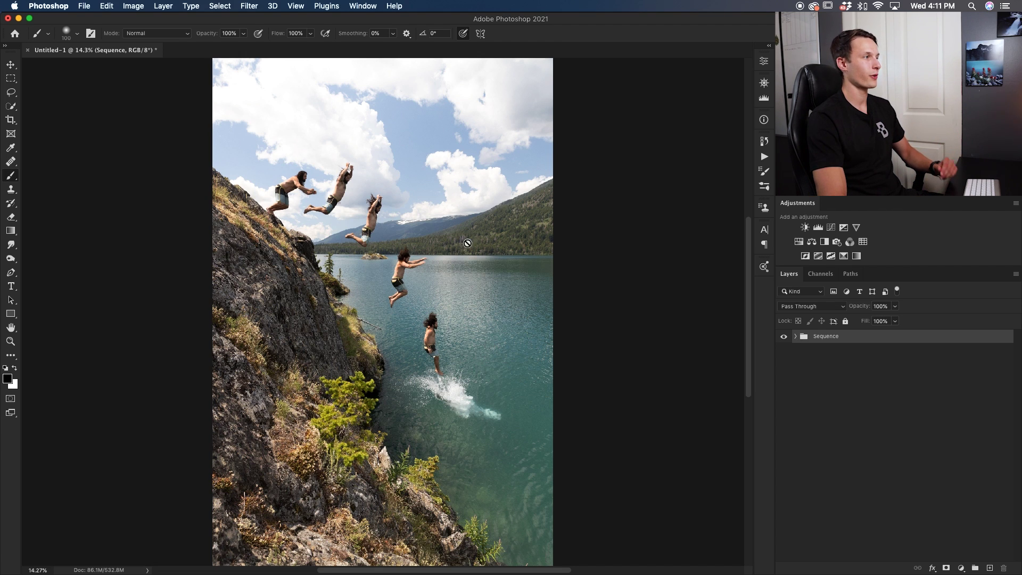
- Expand the Sequence group to check its six layers, then collapse it
{"action": "left_click", "coordinate": [795, 338]}
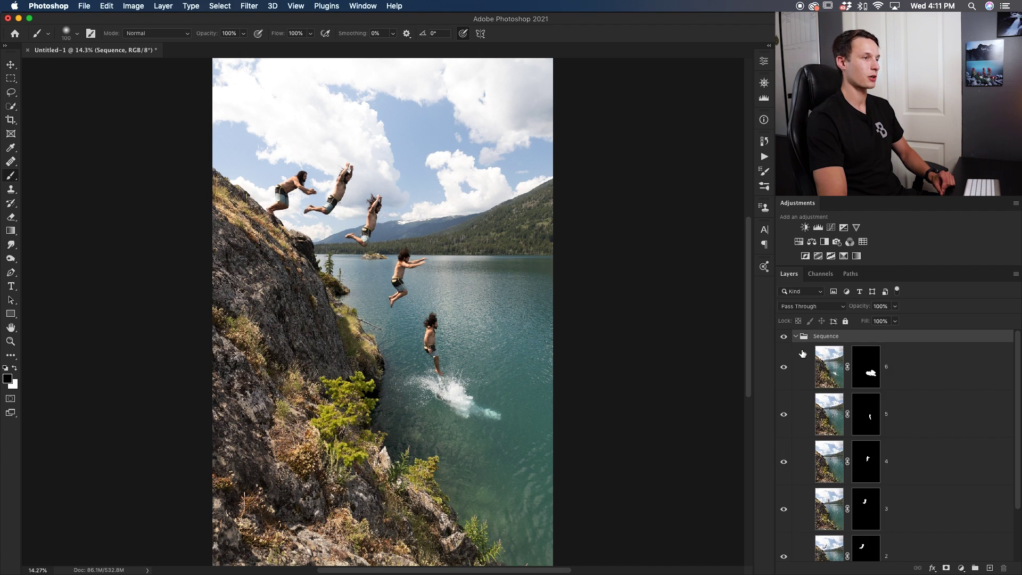
{"action": "scroll", "coordinate": [870, 414], "scroll_direction": "down", "scroll_amount": 3}
{"action": "scroll", "coordinate": [870, 415], "scroll_direction": "up", "scroll_amount": 1}
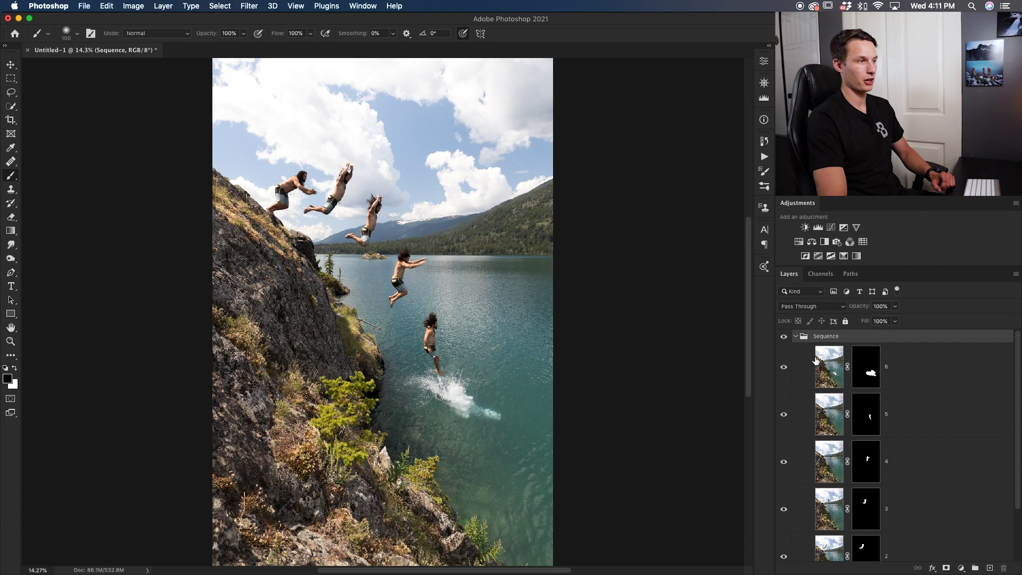
{"action": "left_click", "coordinate": [795, 337]}
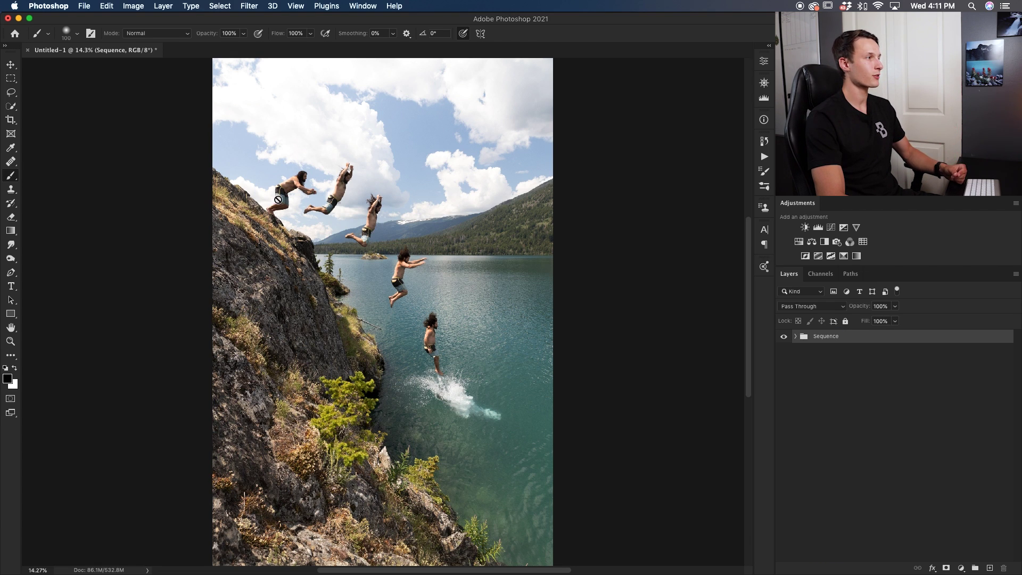